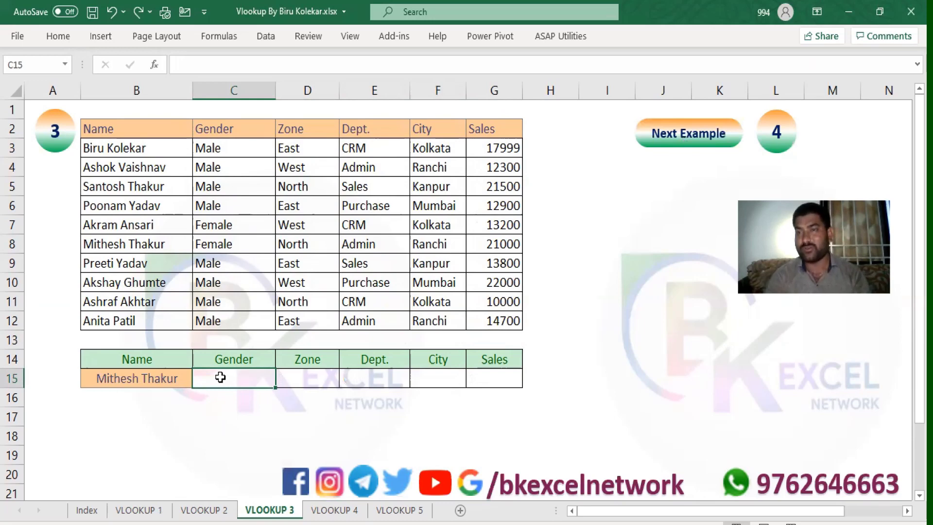
# Start a VLOOKUP formula in the Gender cell C15 with the absolute reference $B$15 as lookup value.
pyautogui.write('=vl')
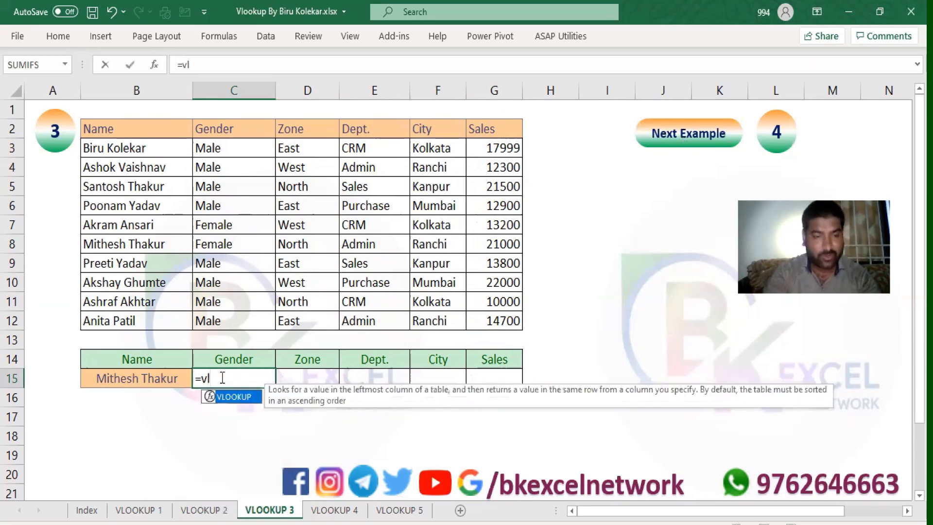
pyautogui.press('Tab')
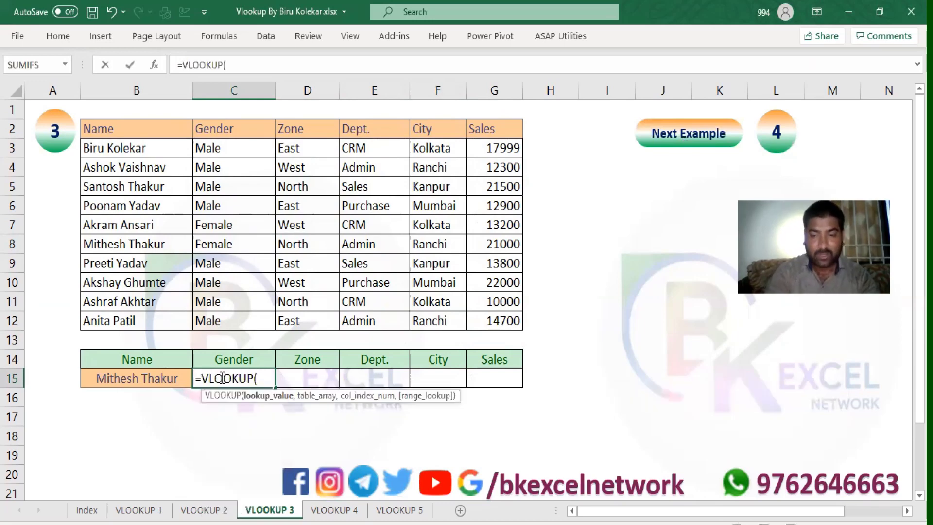
pyautogui.press('Left')
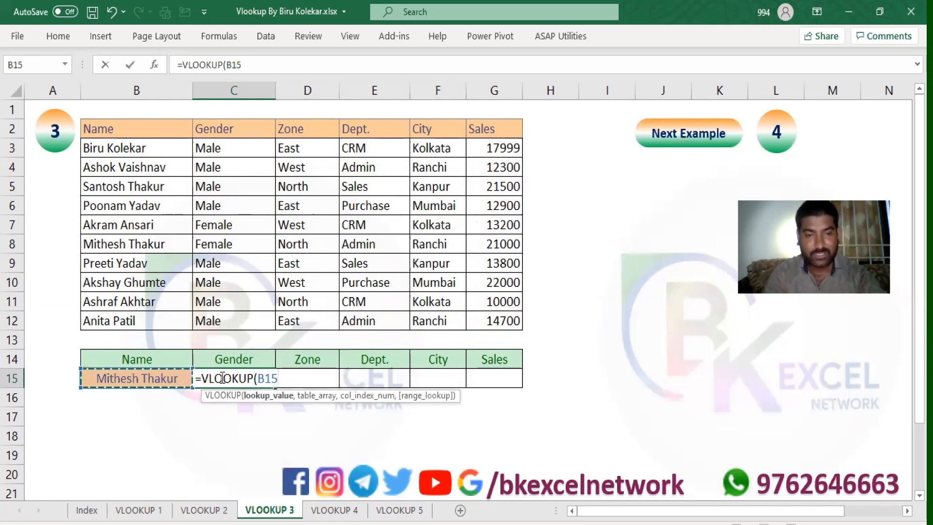
pyautogui.press('F4')
pyautogui.write(',')
# Set the VLOOKUP's table array to the whole data table including headers, as the absolute range $B$2:$G$12.
pyautogui.press('Up')
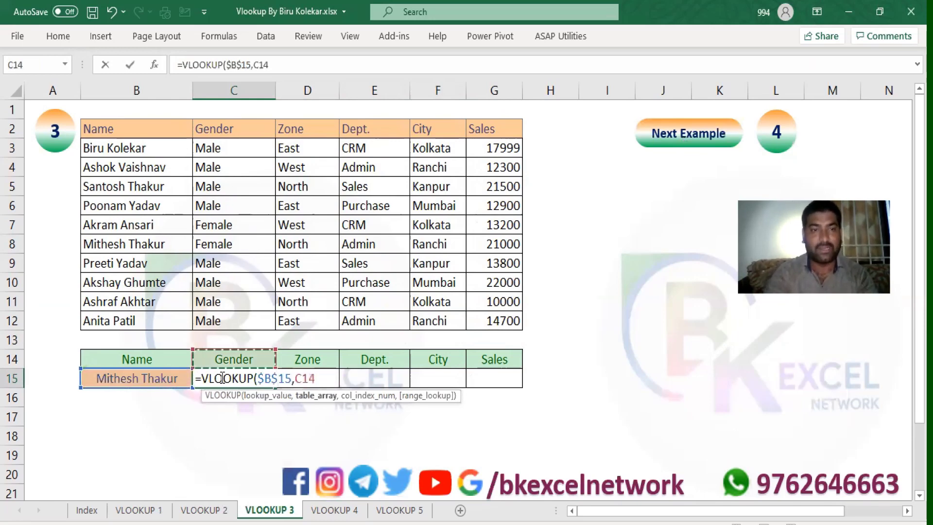
pyautogui.press('Up')
pyautogui.press('Up')
pyautogui.press('Left')
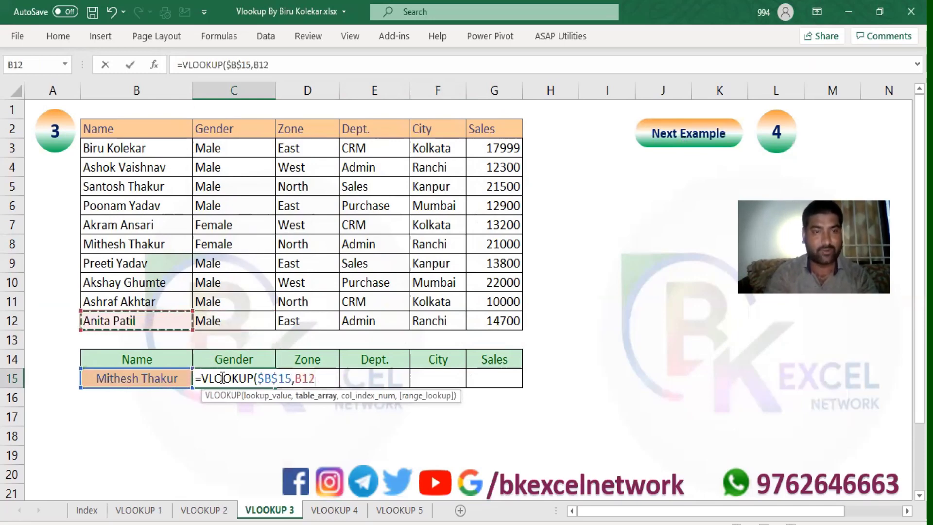
pyautogui.hotkey('ctrl', 'shift', 'Up')
pyautogui.hotkey('ctrl', 'shift', 'Right')
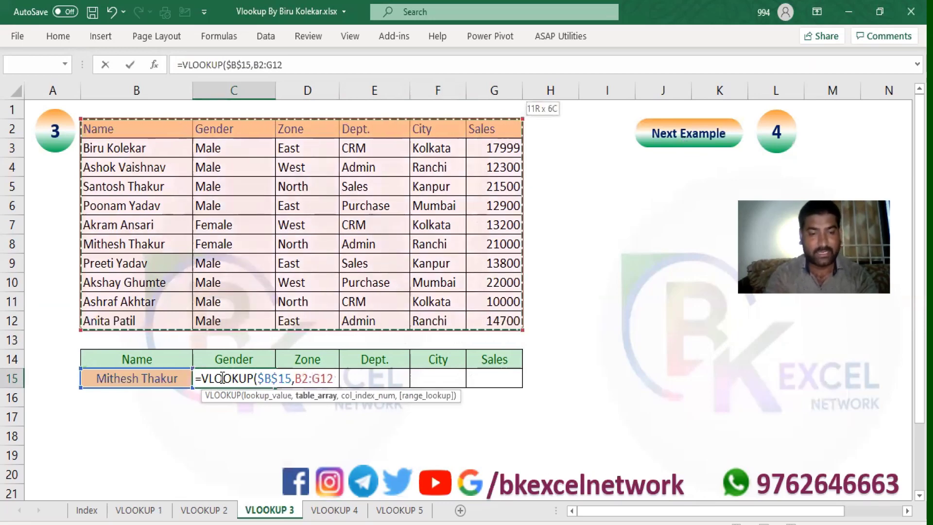
pyautogui.press('F4')
pyautogui.write(',')
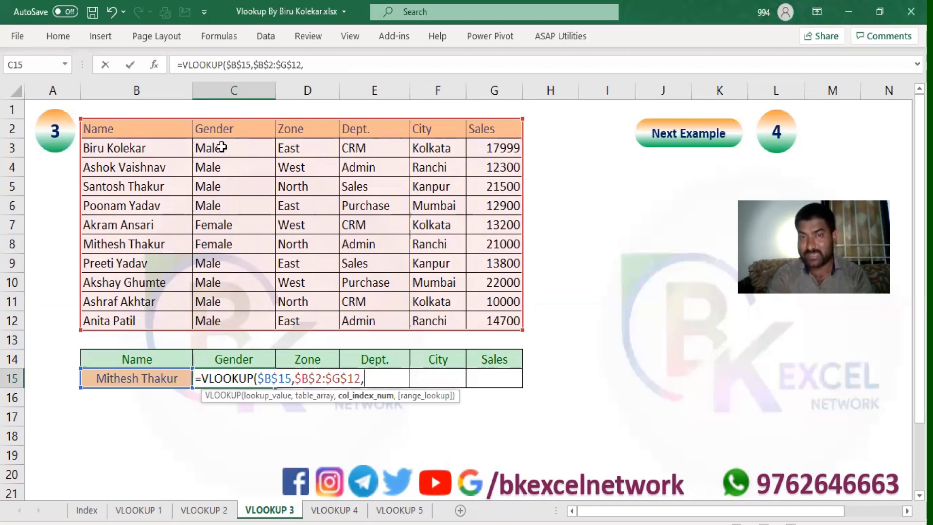
# Complete the formula with column index COLUMN(B2) and exact match FALSE, and fill it across from C15 to G15.
pyautogui.write('col')
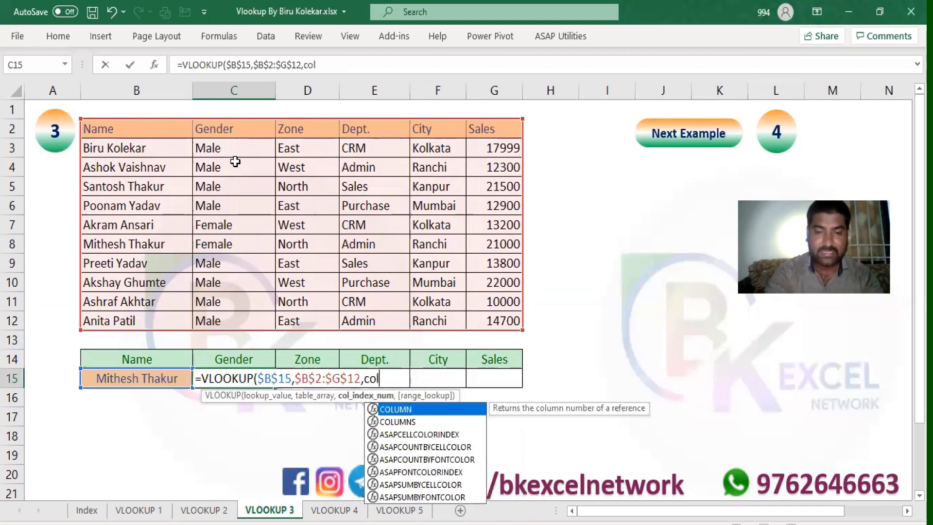
pyautogui.write('umn(b')
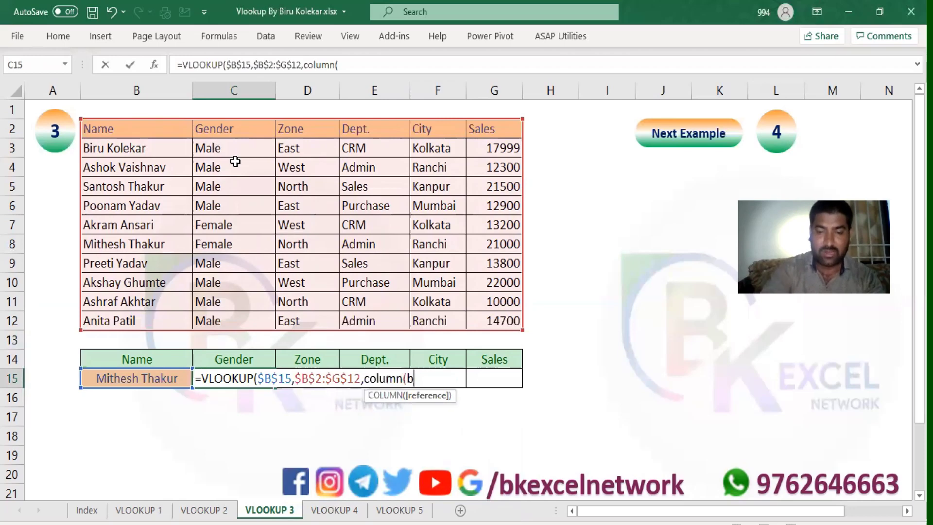
pyautogui.write('2)')
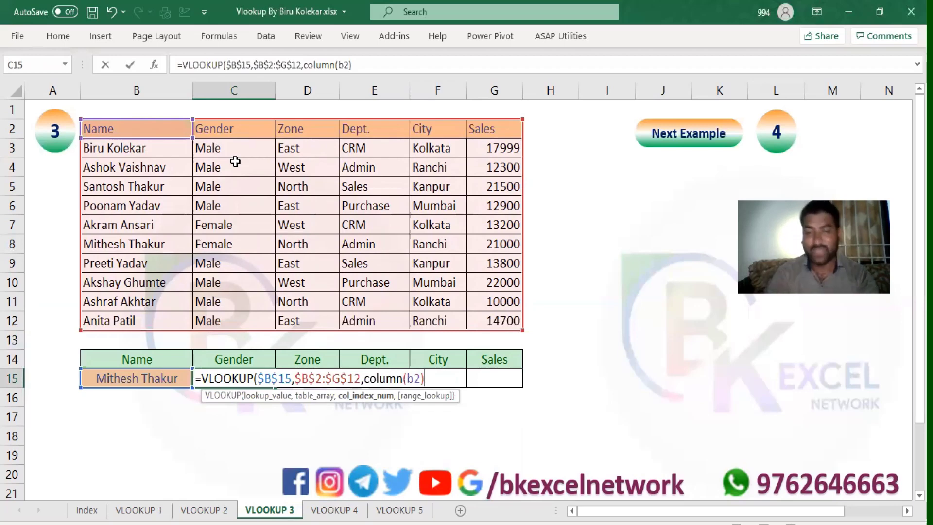
pyautogui.write(',')
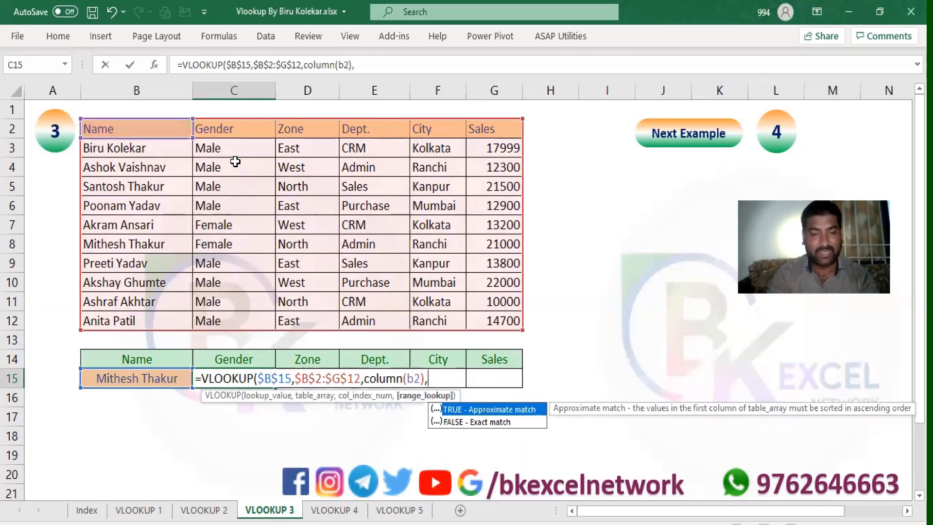
pyautogui.press('Down')
pyautogui.press('Tab')
pyautogui.write(')')
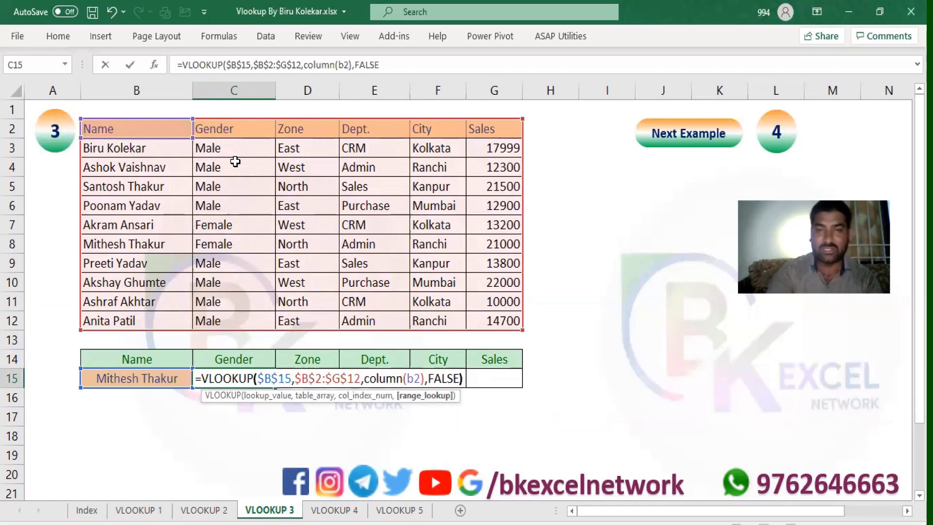
pyautogui.press('Return')
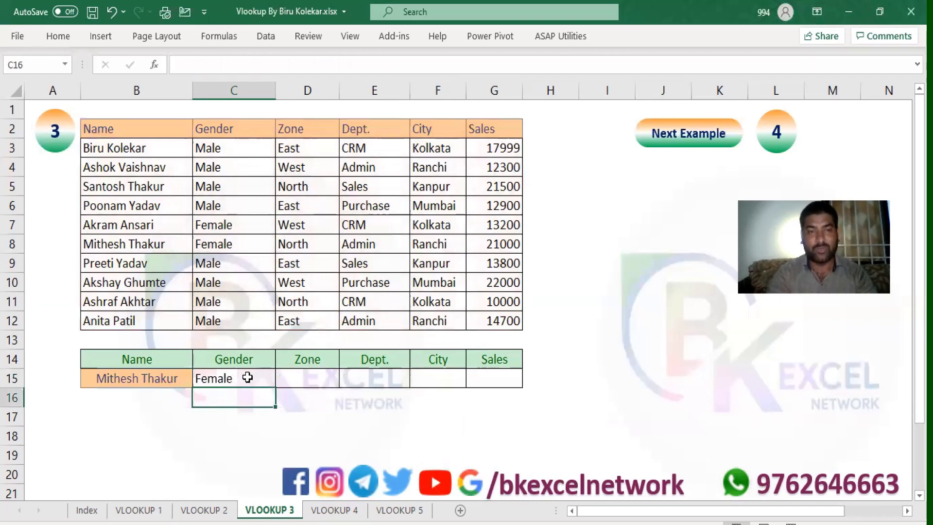
pyautogui.click(247, 377)
pyautogui.moveTo(274, 385); pyautogui.dragTo(510, 388)
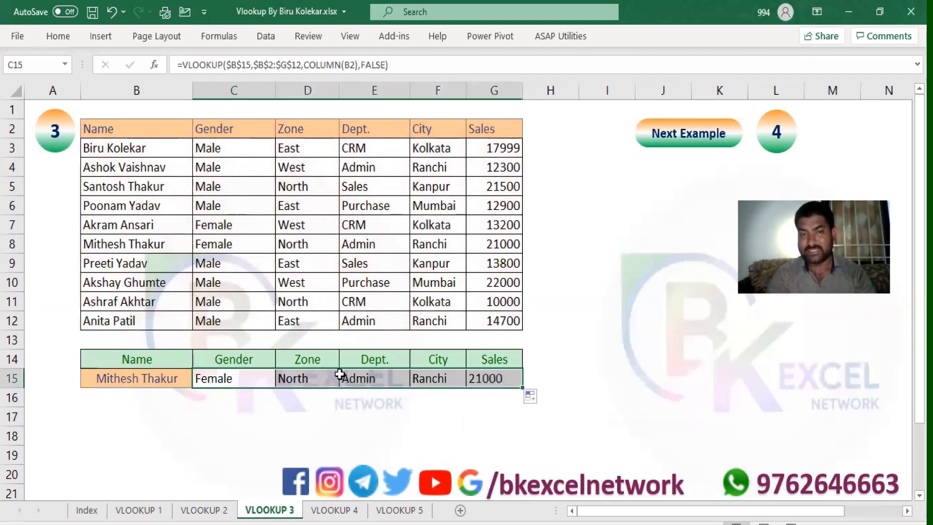
# Replace the lookup name in B15 with the full name from the first data row and check the looked-up results.
pyautogui.click(146, 379)
pyautogui.write('Bi')
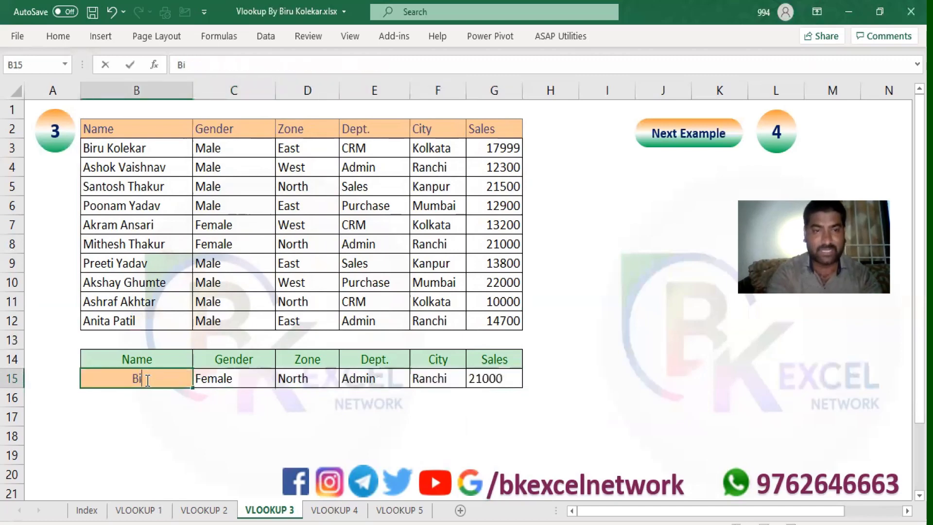
pyautogui.write('ru Koea')
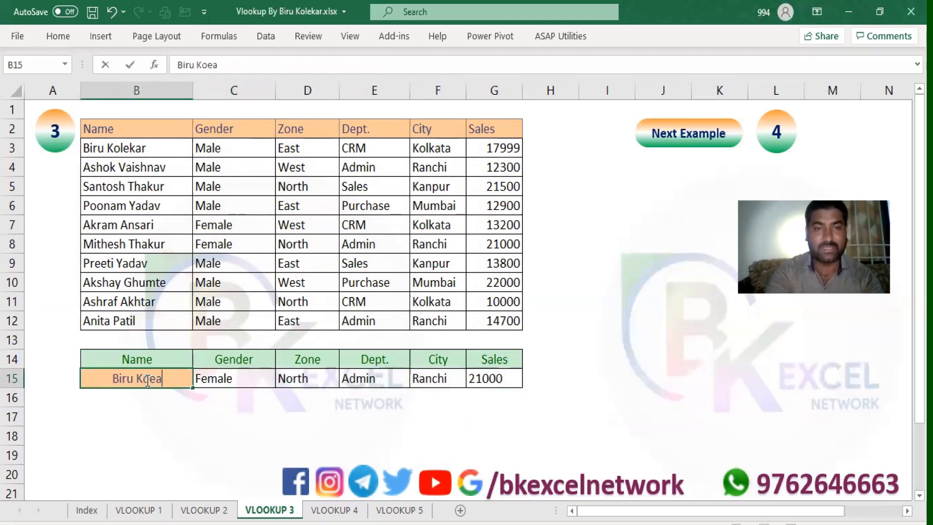
pyautogui.press('BackSpace')
pyautogui.press('BackSpace')
pyautogui.press('BackSpace')
pyautogui.write('o')
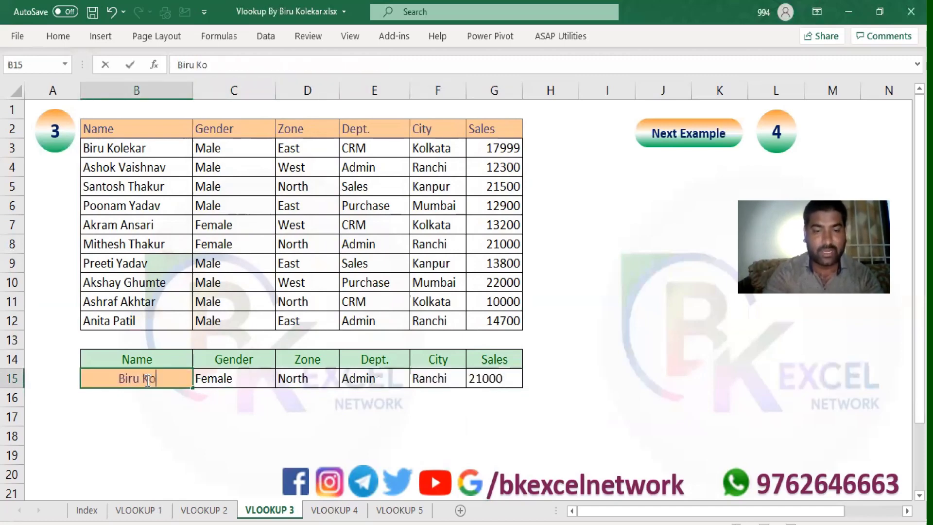
pyautogui.write('lkea')
pyautogui.press('BackSpace')
pyautogui.press('BackSpace')
pyautogui.press('BackSpace')
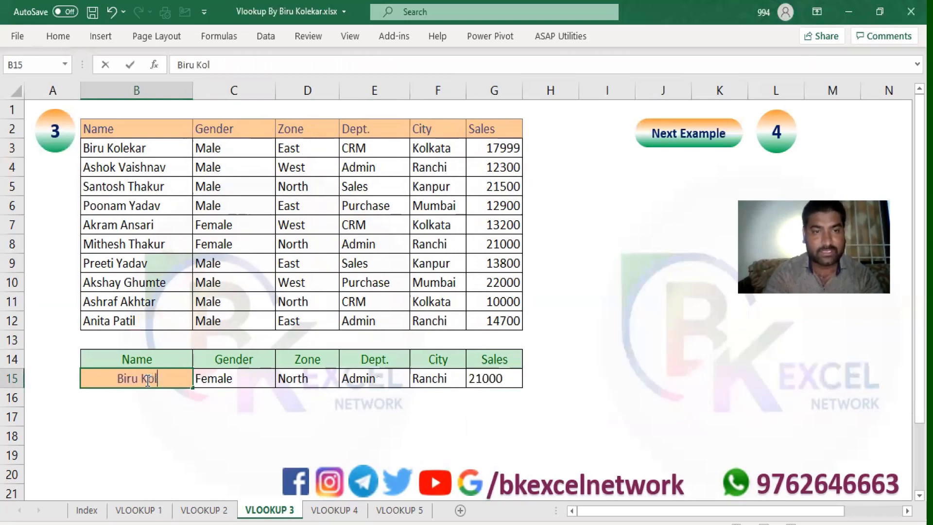
pyautogui.write('ekar')
pyautogui.press('Return')
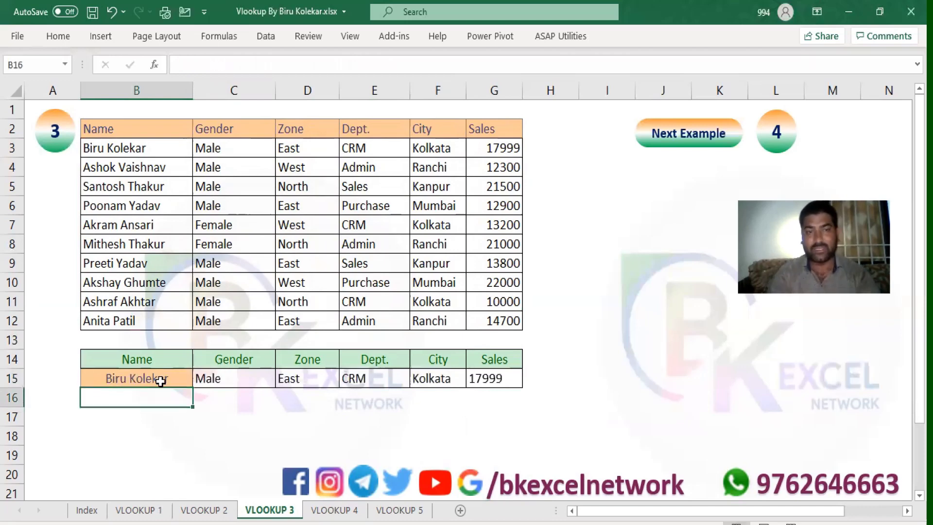
pyautogui.click(257, 374)
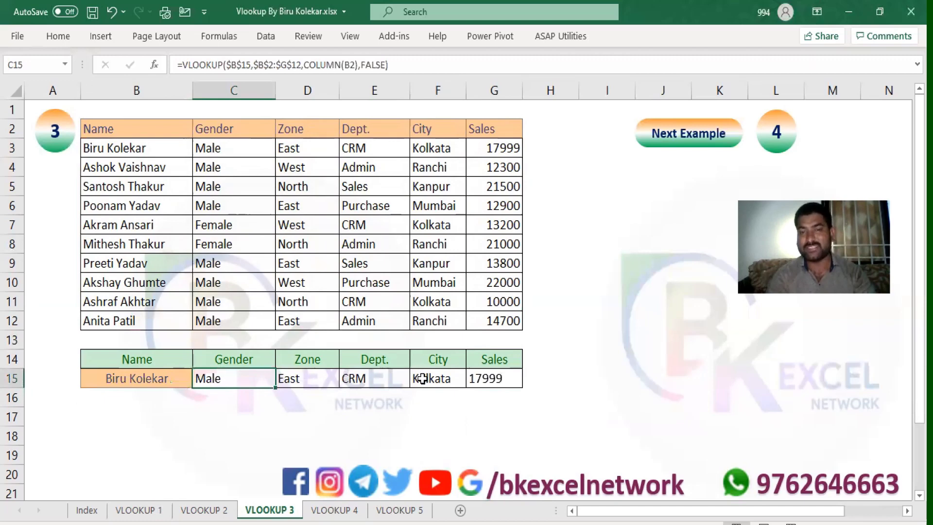
pyautogui.click(165, 379)
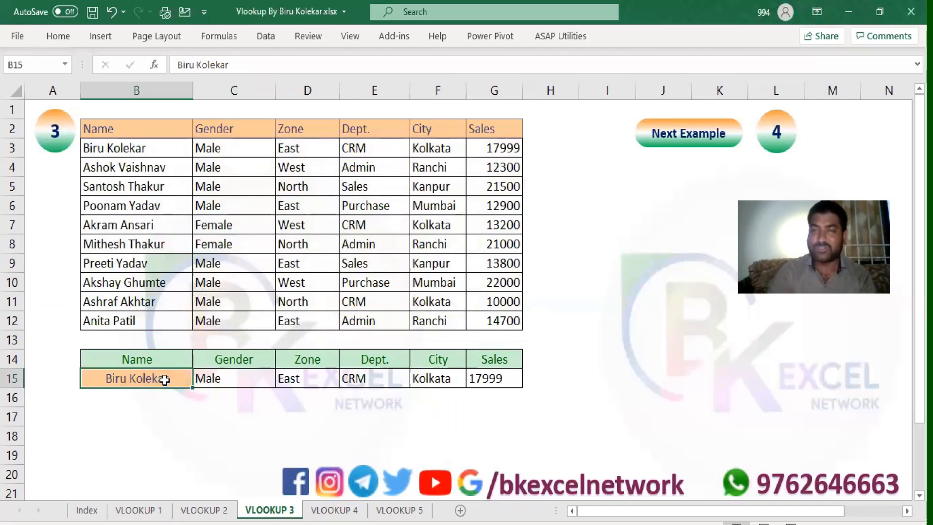
# Go to the VLOOKUP 4 example and start a VLOOKUP in C15 with $B$15 as the absolute lookup value.
pyautogui.click(691, 135)
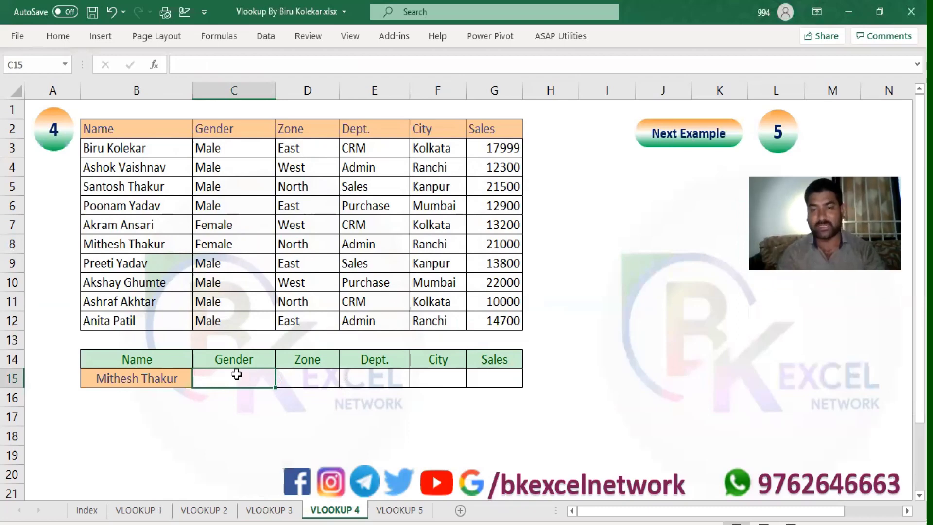
pyautogui.write('=vl')
pyautogui.press('Tab')
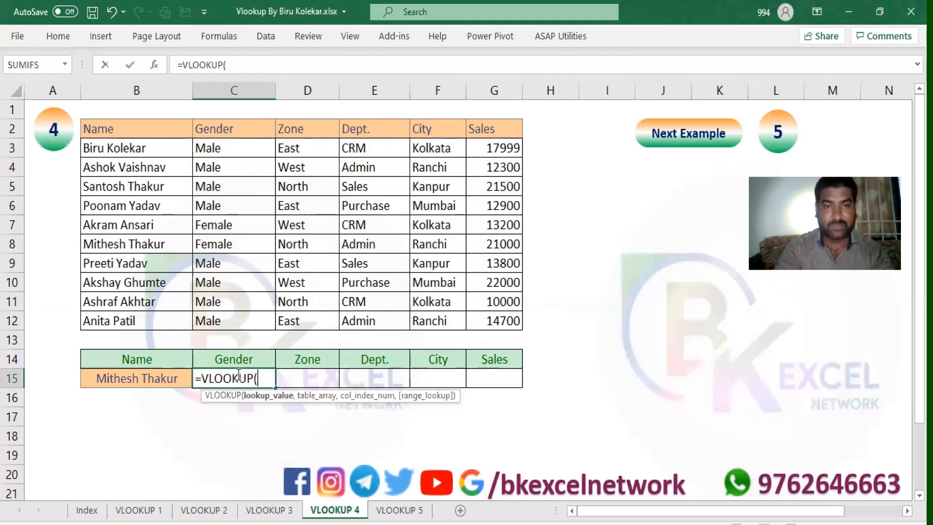
pyautogui.moveTo(124, 131); pyautogui.dragTo(485, 313)
pyautogui.click(149, 378)
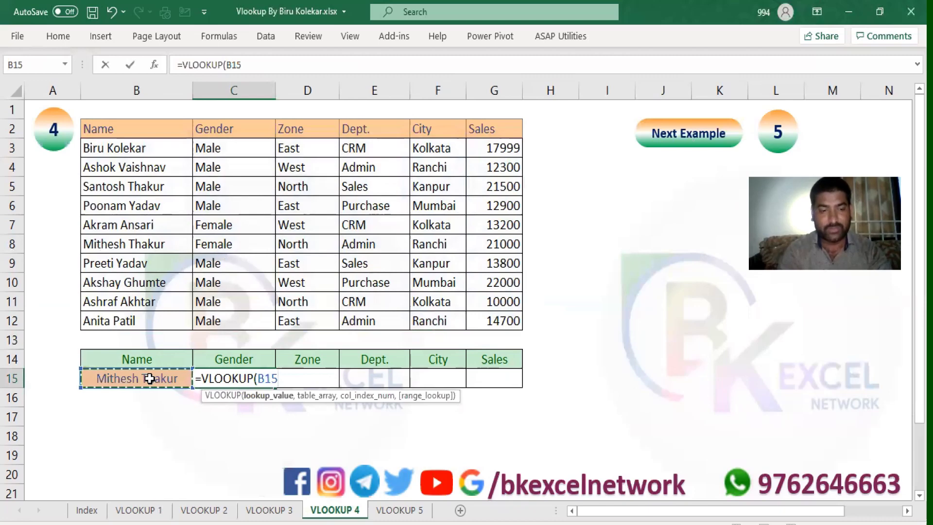
pyautogui.press('F4')
pyautogui.write(',')
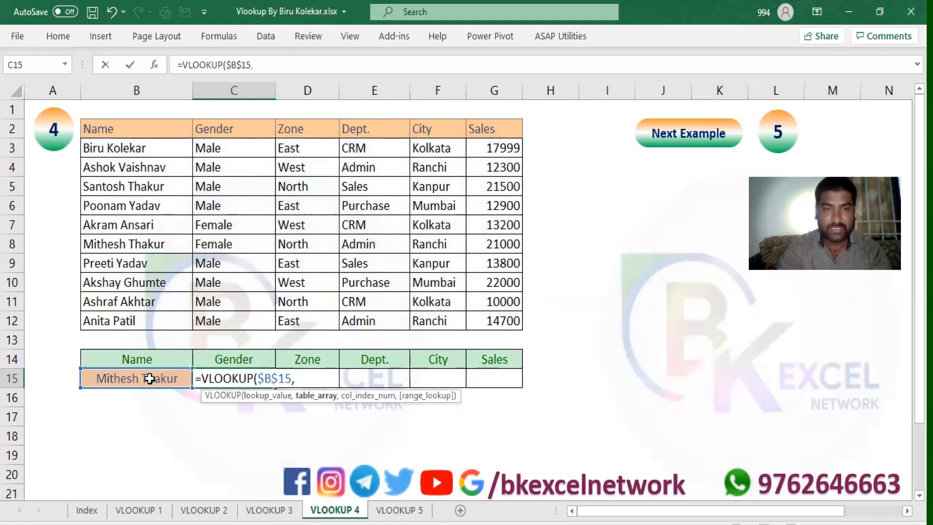
# Use the absolute range $B$2:$G$12 as the table array of the VLOOKUP in C15.
pyautogui.click(141, 131)
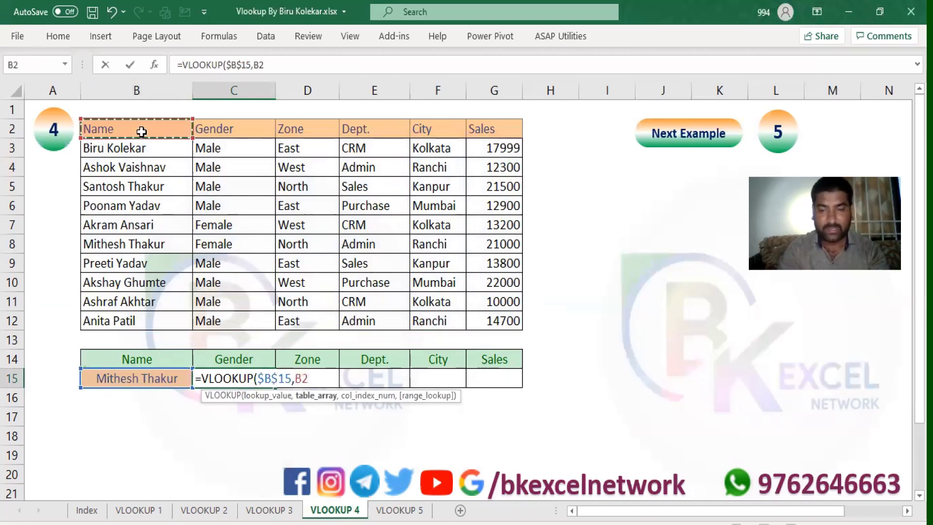
pyautogui.hotkey('ctrl', 'shift', 'Right')
pyautogui.hotkey('ctrl', 'shift', 'Down')
pyautogui.press('F4')
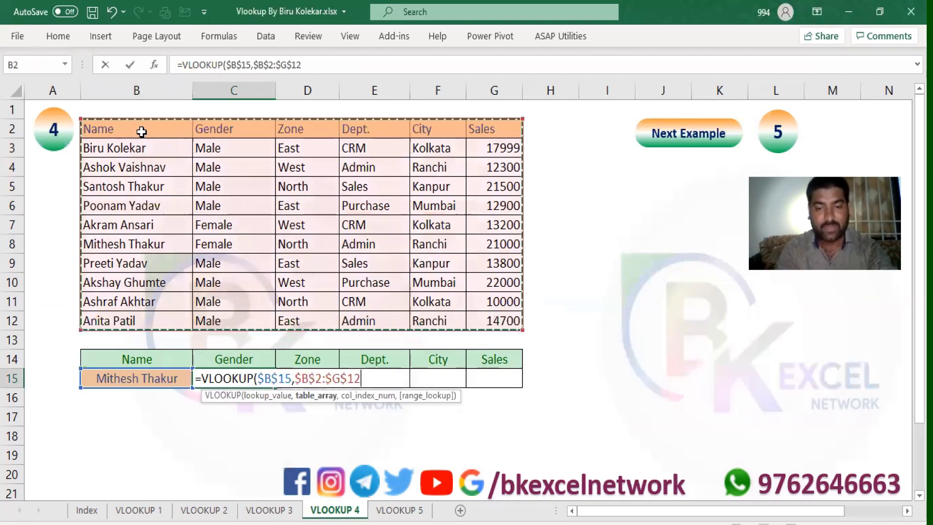
pyautogui.write(',')
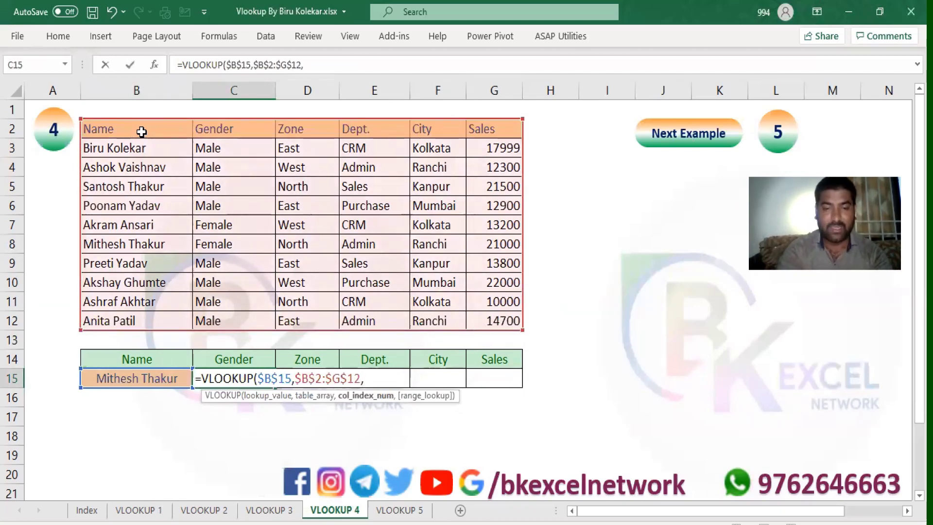
# Enter MATCH(C14,$B$2:$G$2,0) as the VLOOKUP's column index, matching the Gender heading against the table's header row.
pyautogui.write('match(')
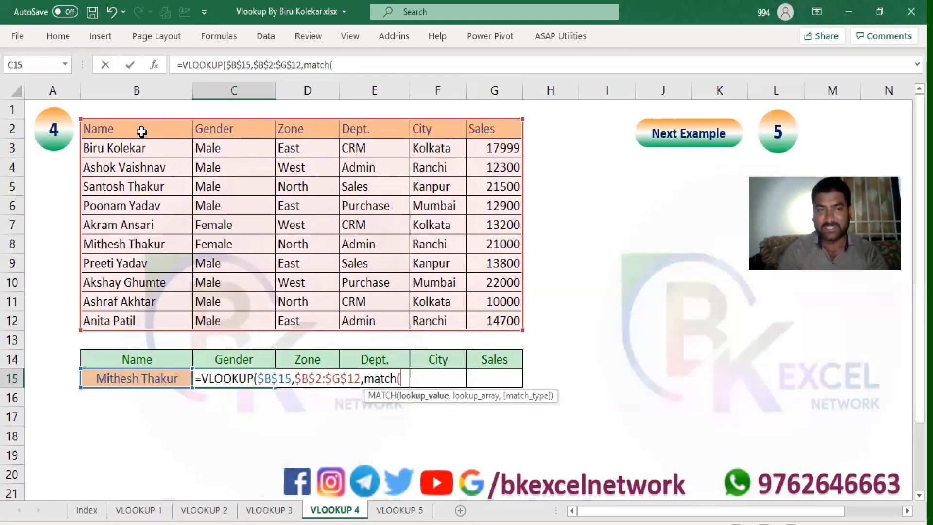
pyautogui.click(229, 358)
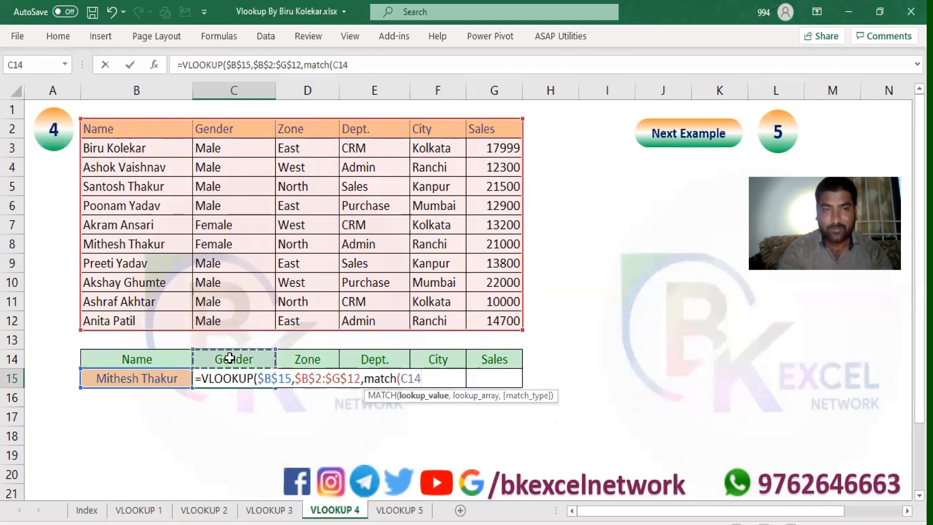
pyautogui.write(',')
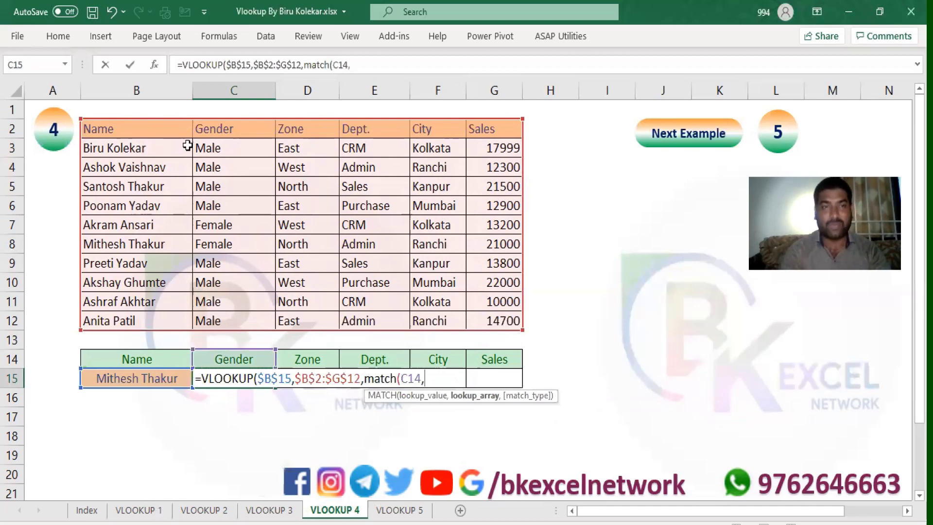
pyautogui.moveTo(152, 123); pyautogui.dragTo(470, 127)
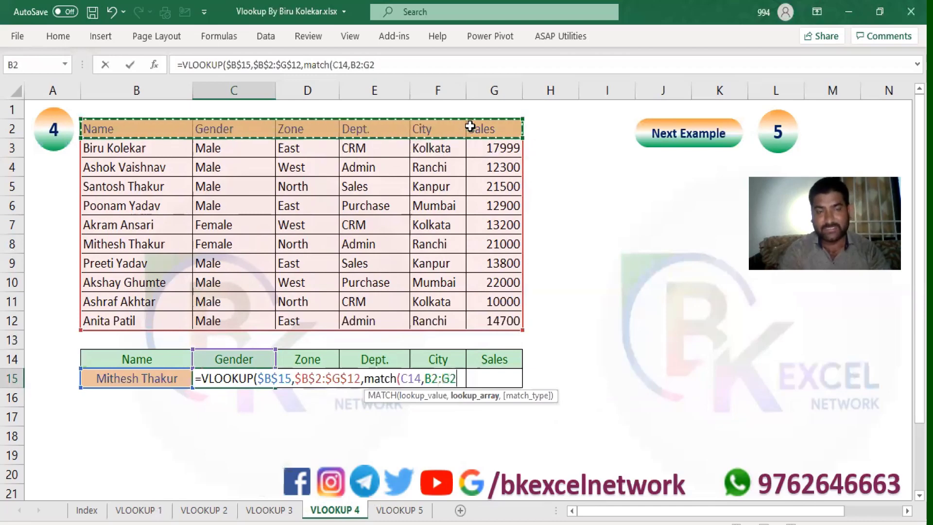
pyautogui.press('F4')
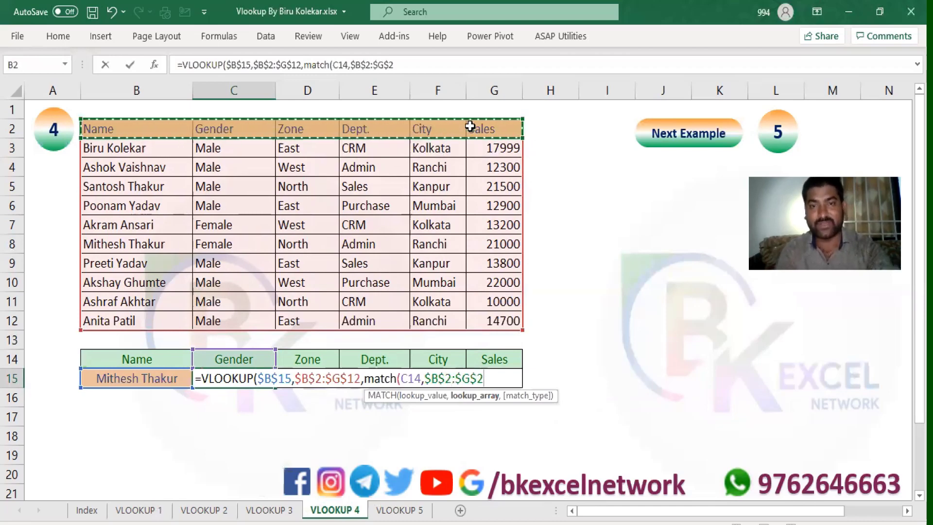
pyautogui.write(',')
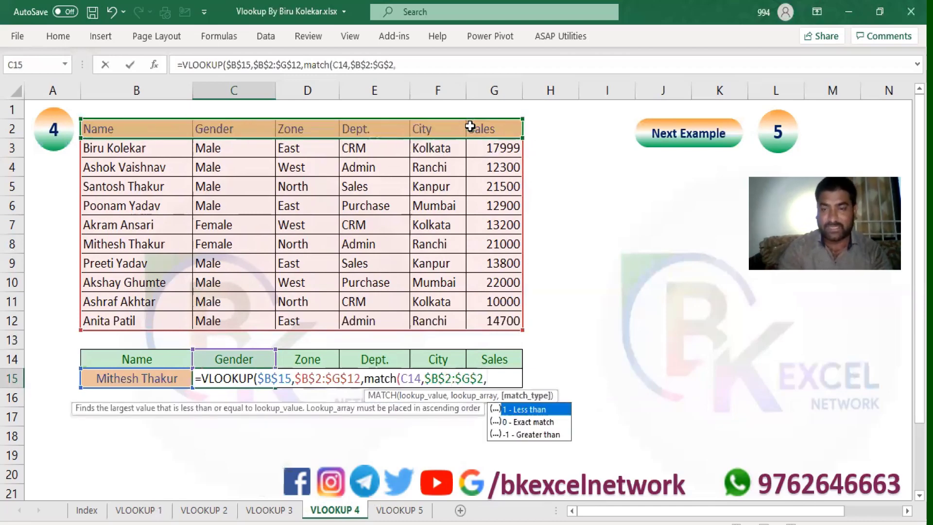
pyautogui.write('0),')
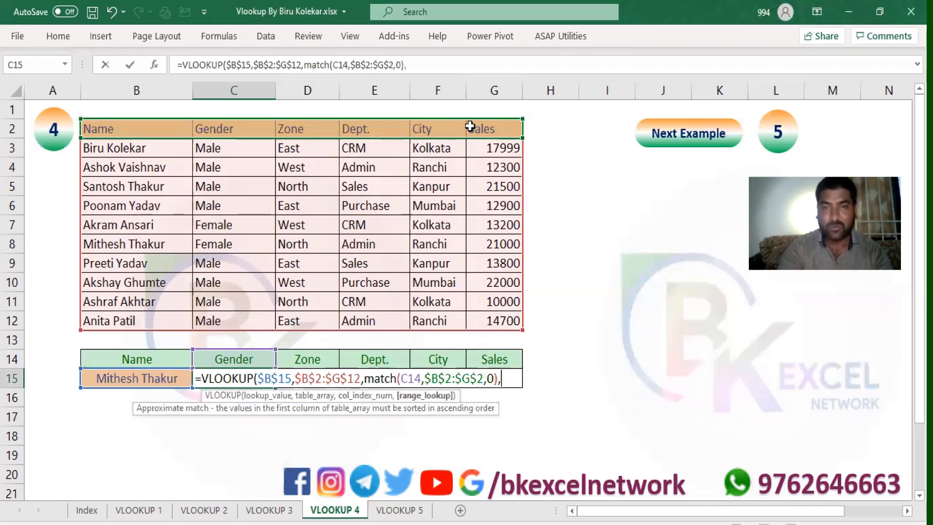
# Finish the VLOOKUP in C15 with FALSE for an exact match and fill the formula across to G15.
pyautogui.press('Down')
pyautogui.press('Tab')
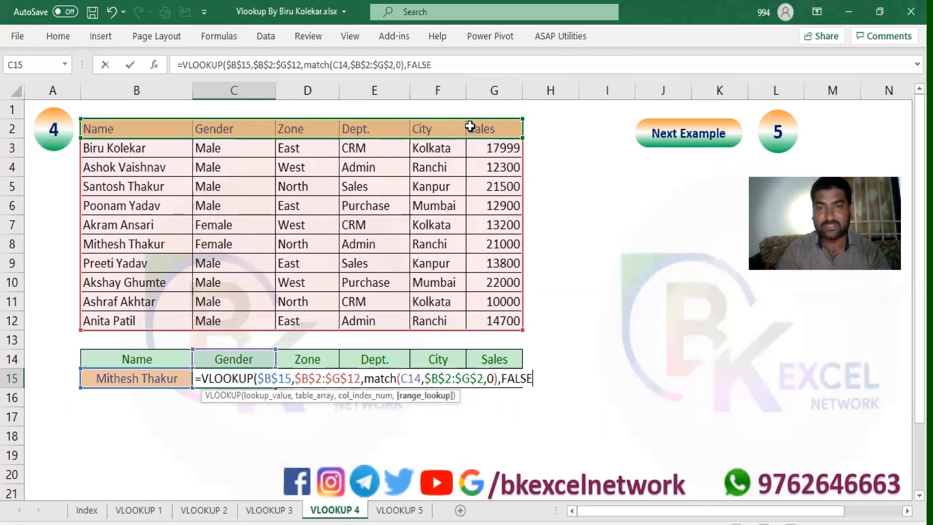
pyautogui.write(')')
pyautogui.press('Return')
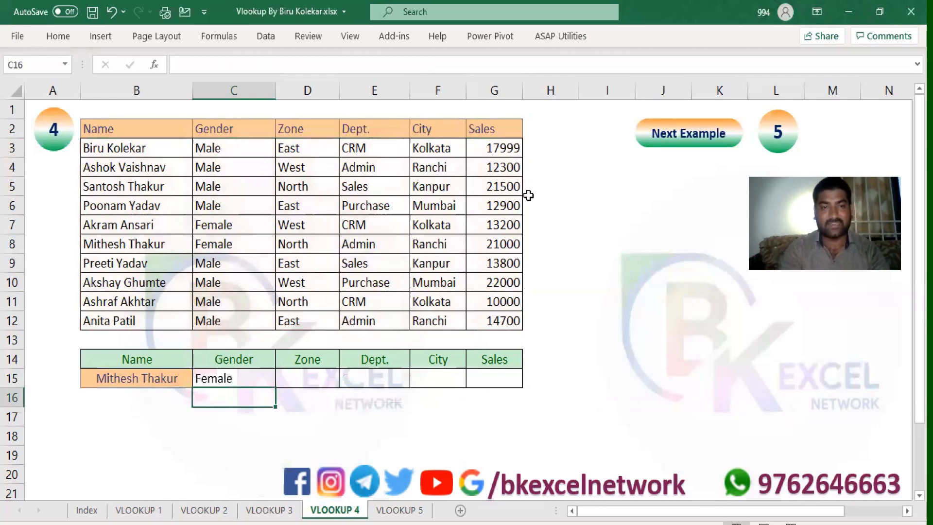
pyautogui.click(248, 378)
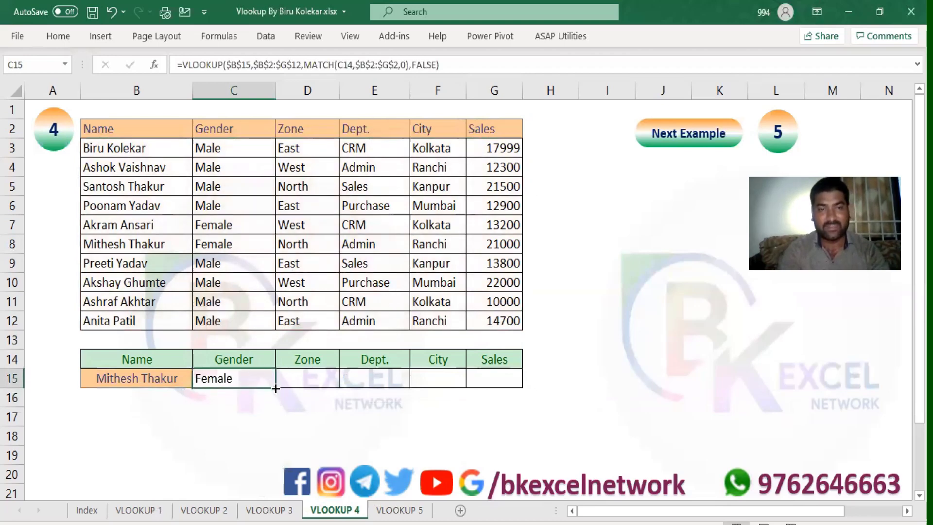
pyautogui.moveTo(316, 388); pyautogui.dragTo(504, 381)
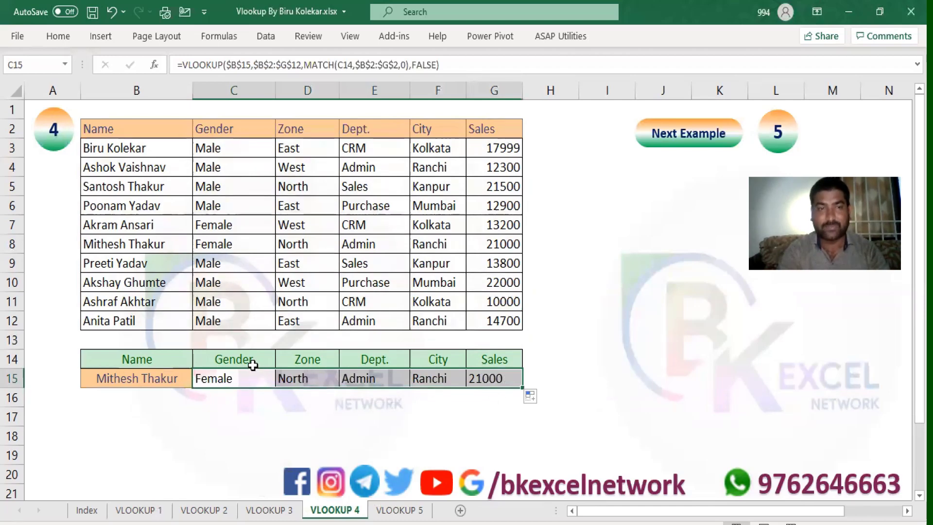
# Change the lookup name in B15 to the full name from the table's first data row.
pyautogui.click(163, 379)
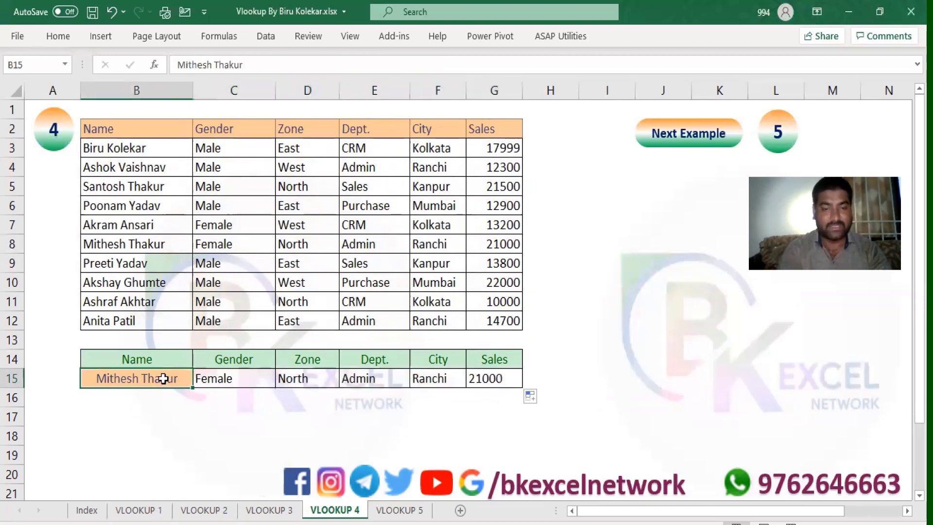
pyautogui.write('Biru ')
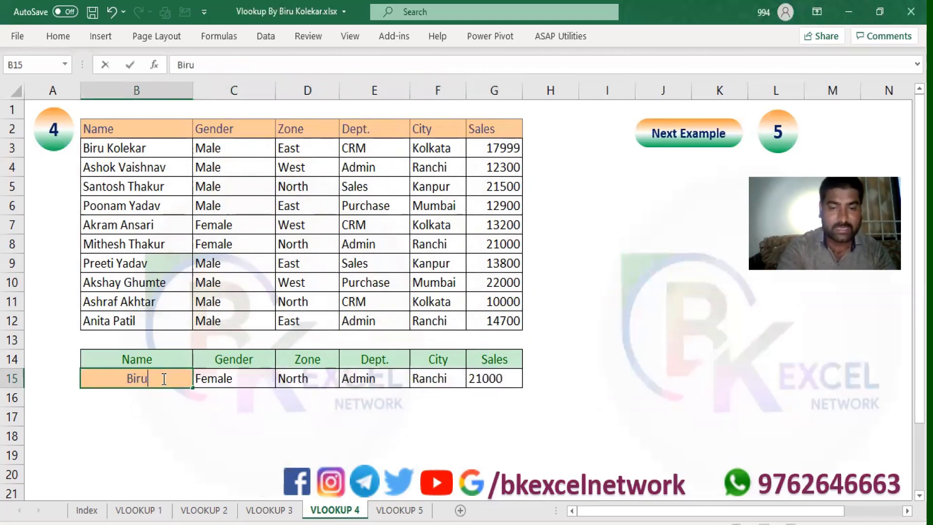
pyautogui.write('K')
pyautogui.press('BackSpace')
pyautogui.write('K')
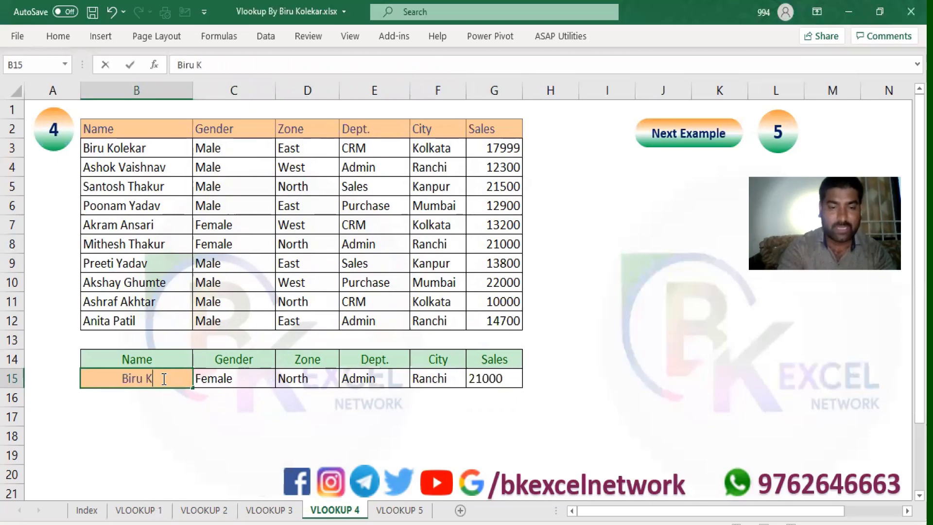
pyautogui.write('olek')
pyautogui.press('BackSpace')
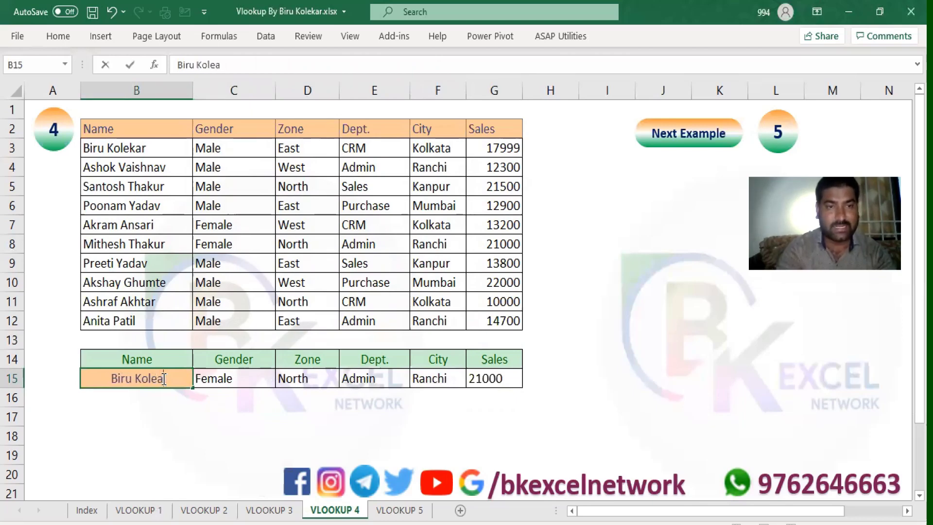
pyautogui.write('kar')
pyautogui.press('Return')
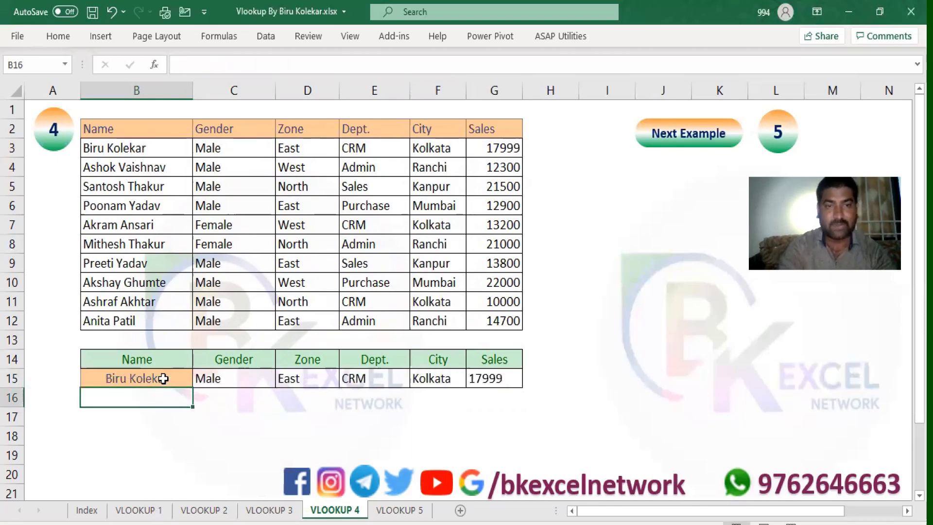
# Swap the first two lookup headings by entering Zone in C14 and Gender in D14.
pyautogui.click(243, 361)
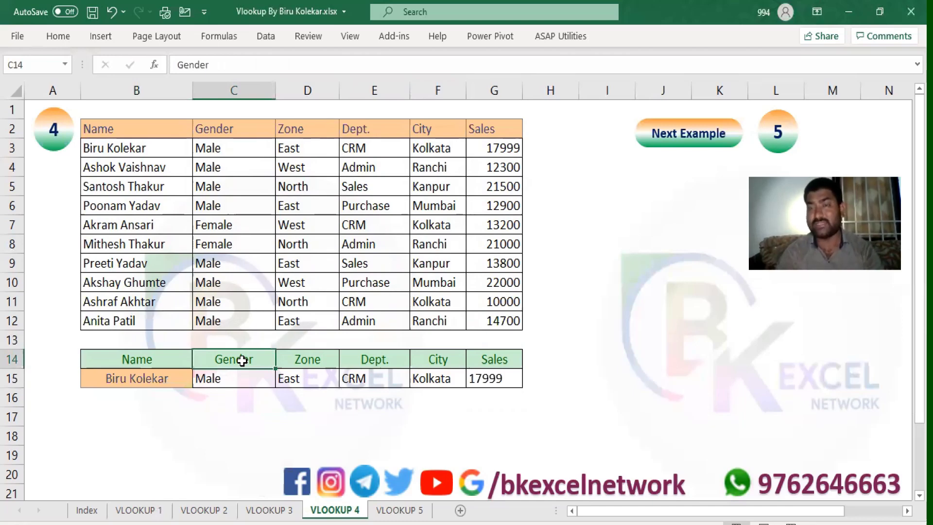
pyautogui.write('Zone')
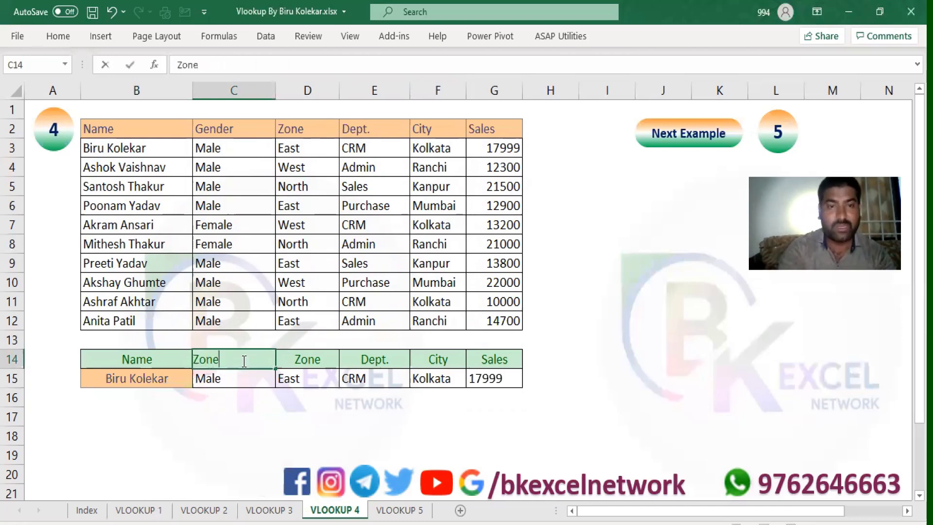
pyautogui.press('Return')
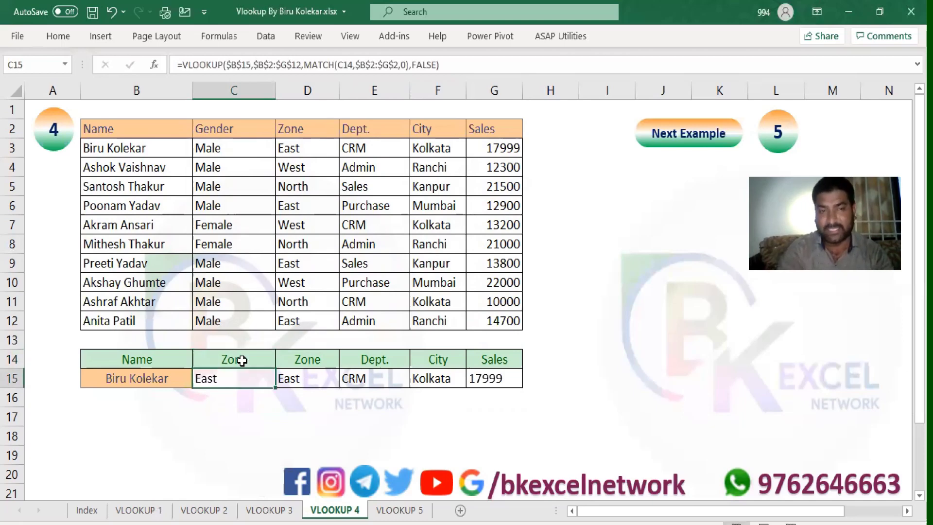
pyautogui.click(241, 360)
pyautogui.press('Right')
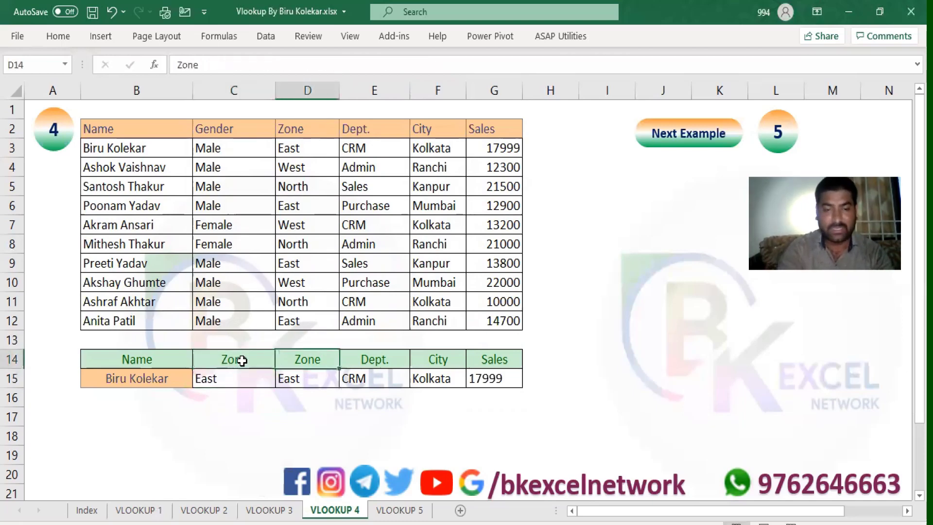
pyautogui.write('Gender')
pyautogui.press('Return')
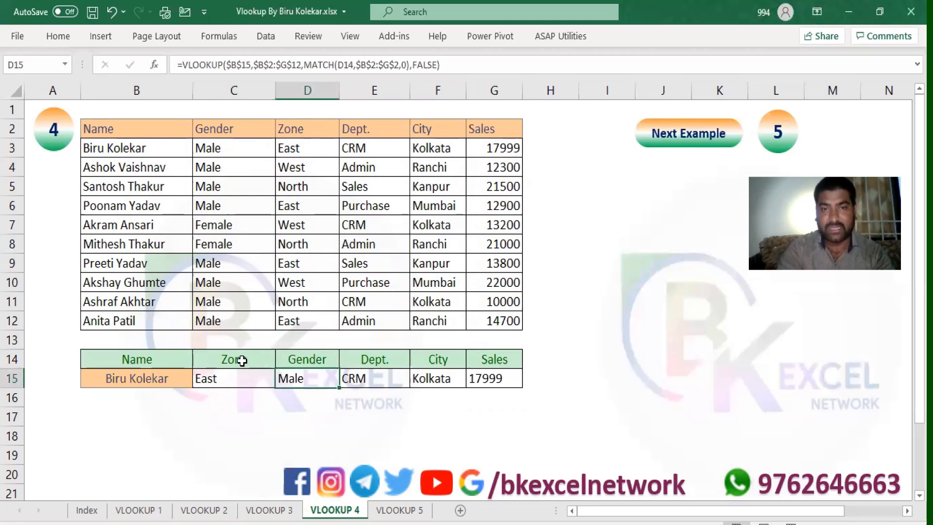
# Swap the next two lookup headings by entering City in E14 and Dept. in F14.
pyautogui.press('Up')
pyautogui.press('Right')
pyautogui.write('City')
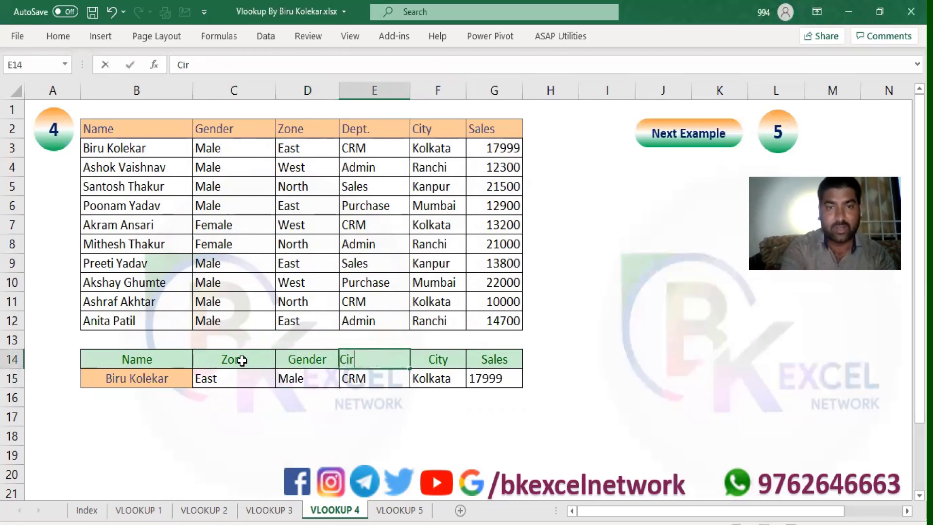
pyautogui.press('Return')
pyautogui.press('Up')
pyautogui.press('Right')
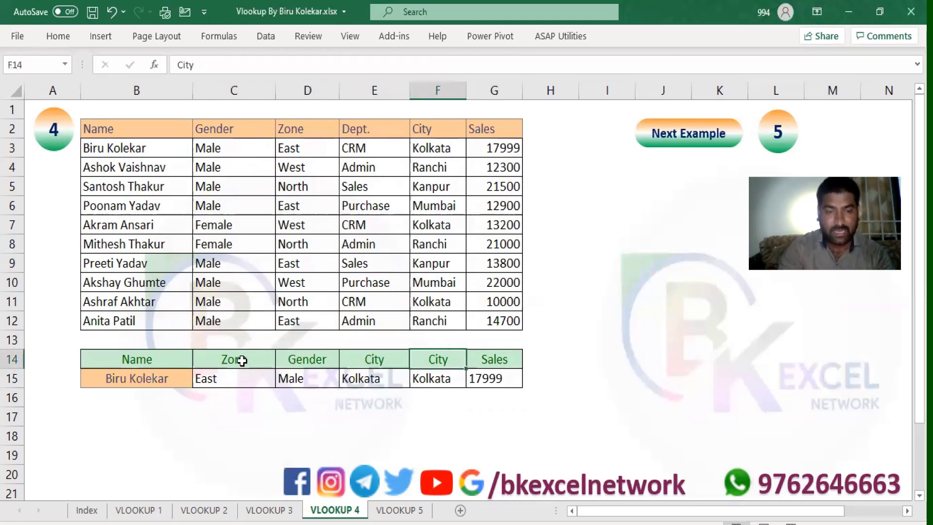
pyautogui.write('Dept.')
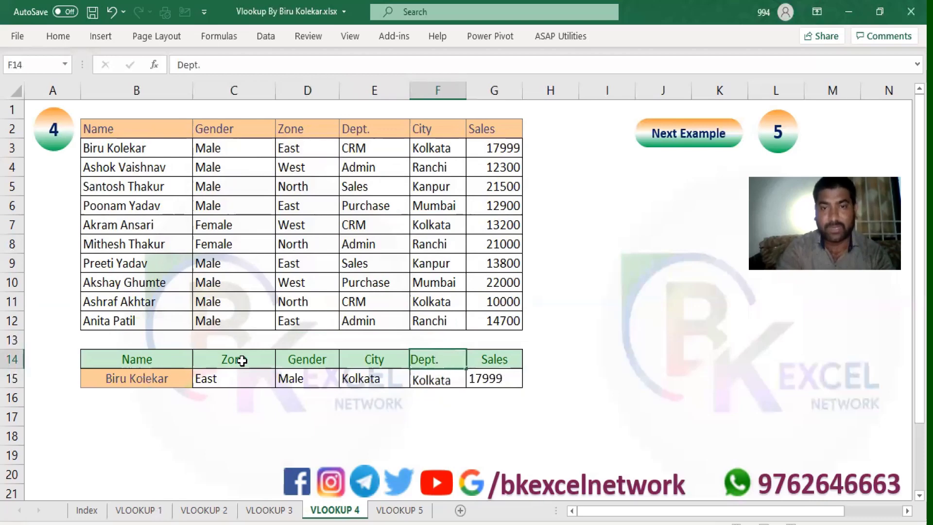
pyautogui.press('Return')
pyautogui.press('Up')
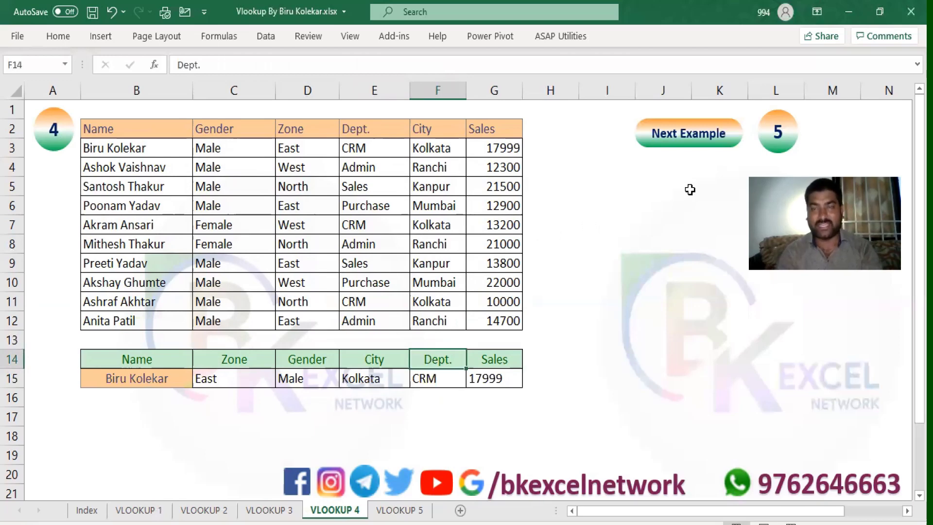
# View the VLOOKUP 5 example, return to the VLOOKUP 4 sheet, and insert a blank row at row 13.
pyautogui.click(688, 144)
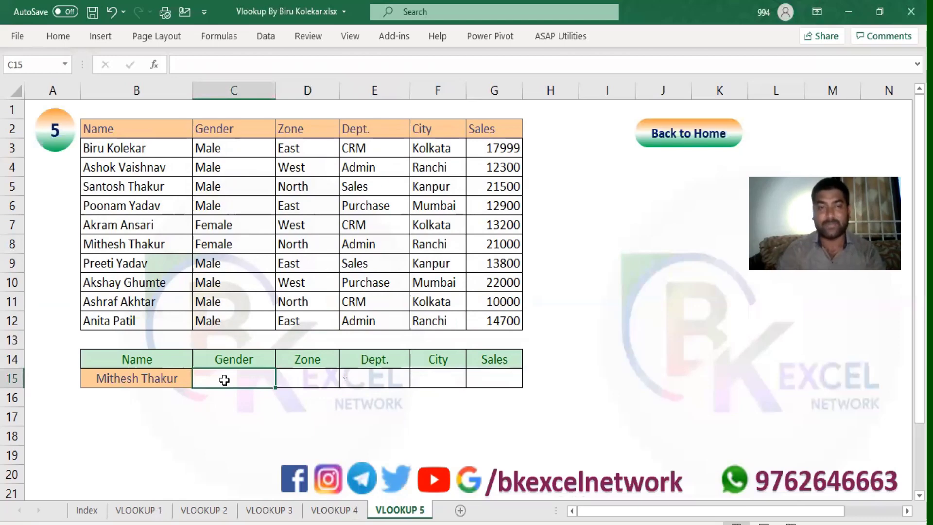
pyautogui.click(334, 510)
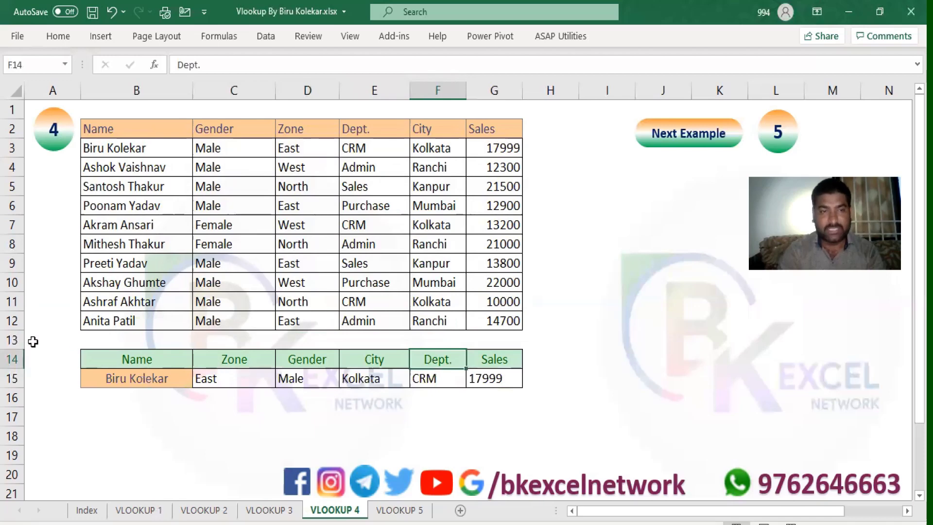
pyautogui.click(12, 340)
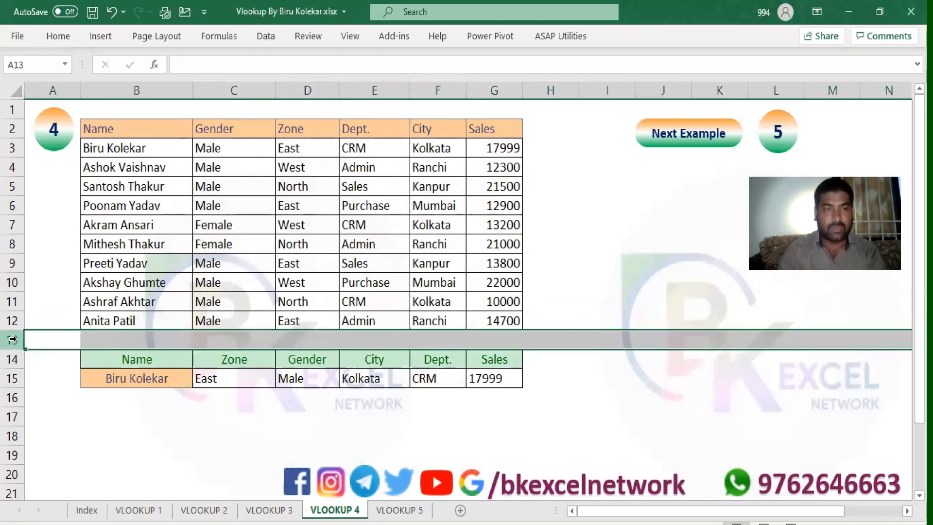
pyautogui.rightClick(12, 340)
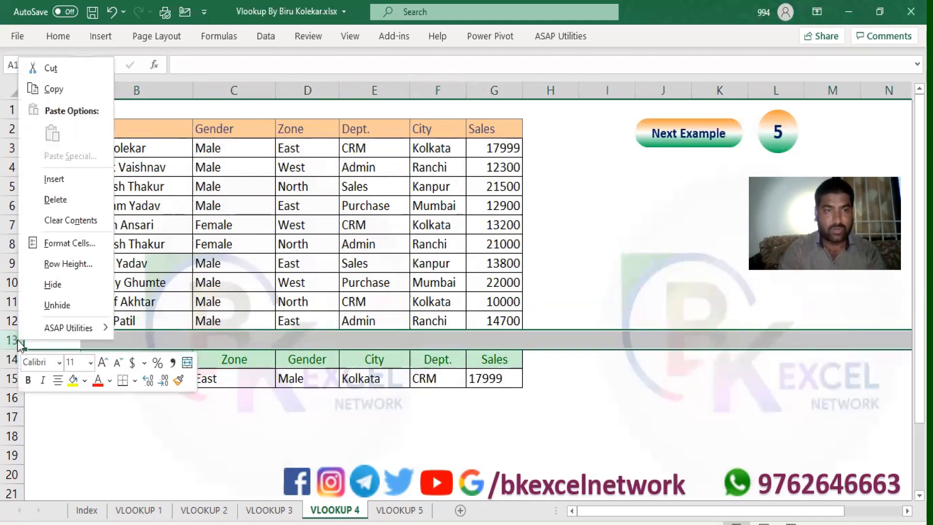
pyautogui.click(47, 179)
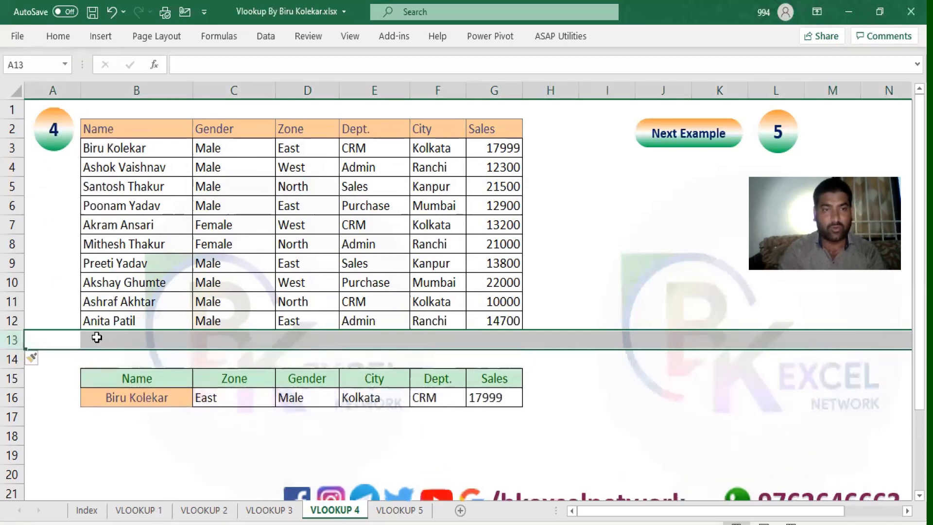
# Add a record in row 13 with a new person's first name, Male, East, Admin, Mumbai and sales of 15000.
pyautogui.click(97, 337)
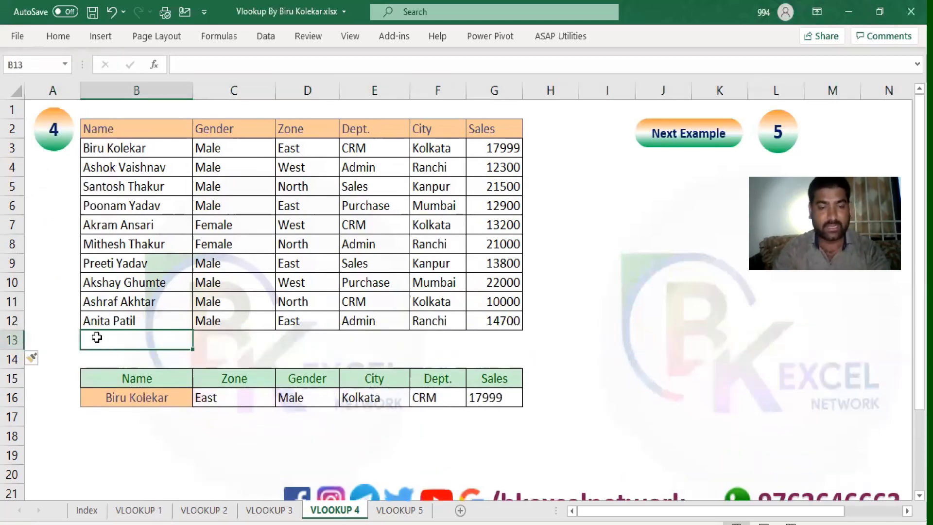
pyautogui.write('Ram')
pyautogui.press('Tab')
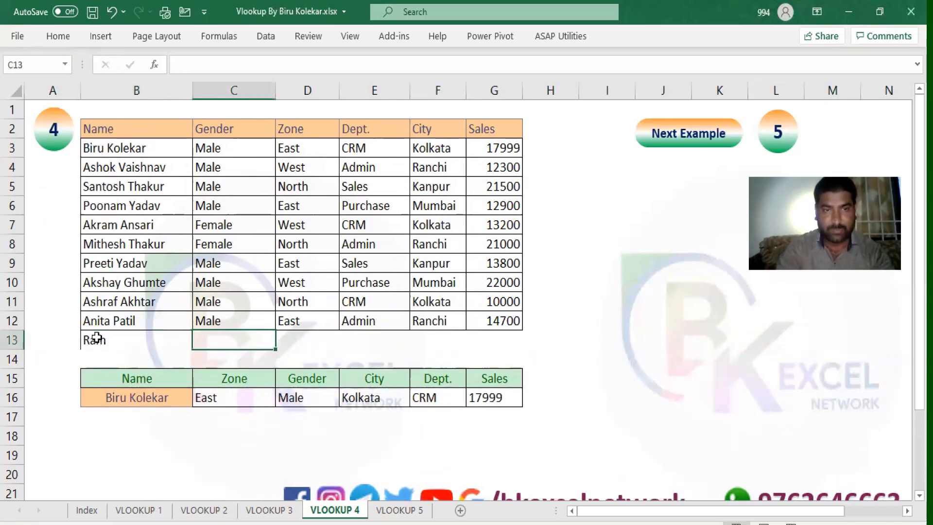
pyautogui.write('Male')
pyautogui.press('Tab')
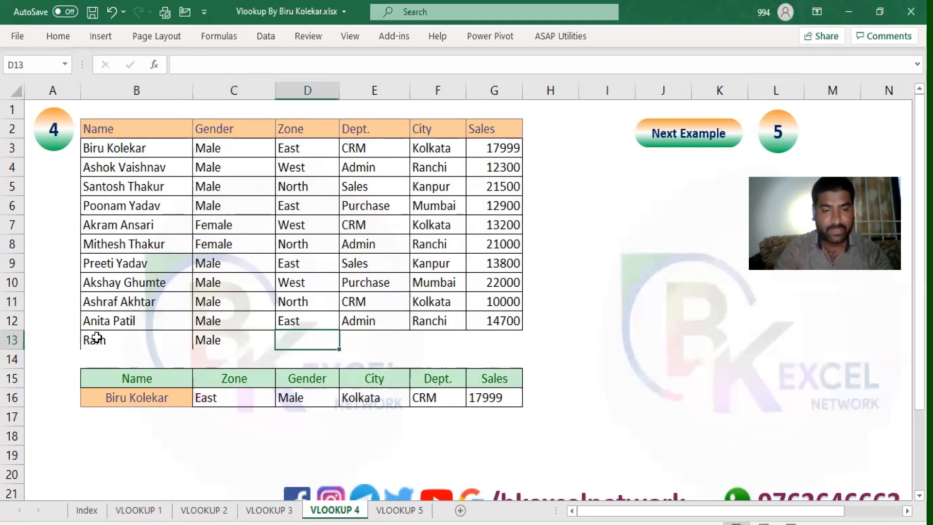
pyautogui.write('East')
pyautogui.press('Tab')
pyautogui.write('Admin')
pyautogui.press('Tab')
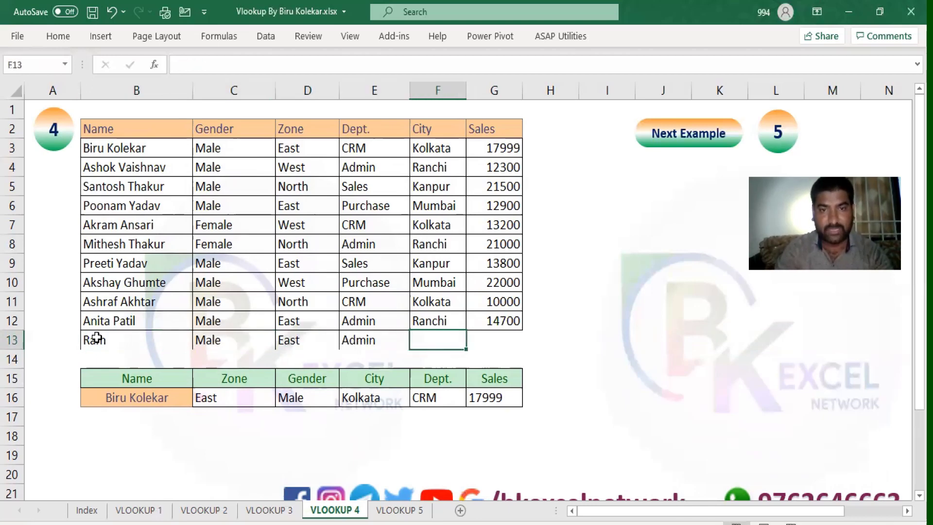
pyautogui.write('Mumbai')
pyautogui.press('Tab')
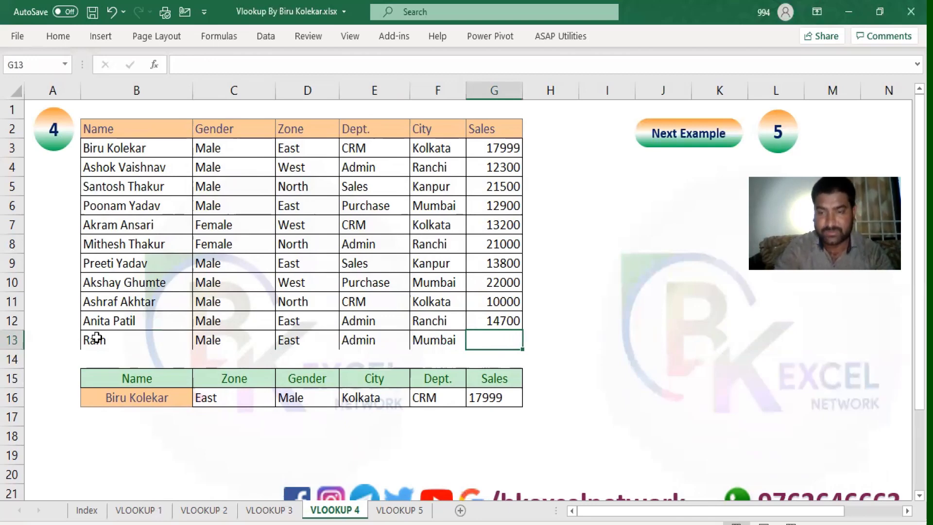
pyautogui.write('15000')
pyautogui.press('Return')
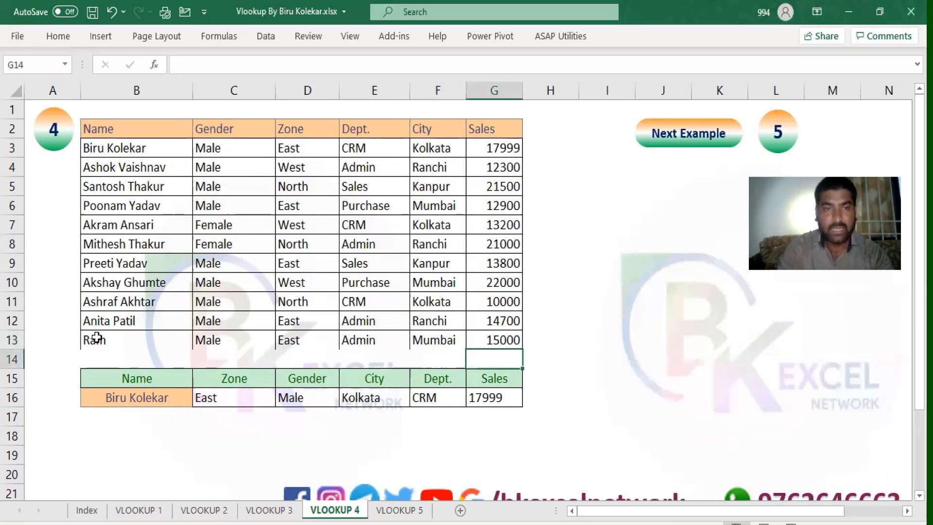
# Replace the lookup name in B16 with the name of the record added in row 13 to test the lookup range.
pyautogui.click(135, 401)
pyautogui.write('Eam')
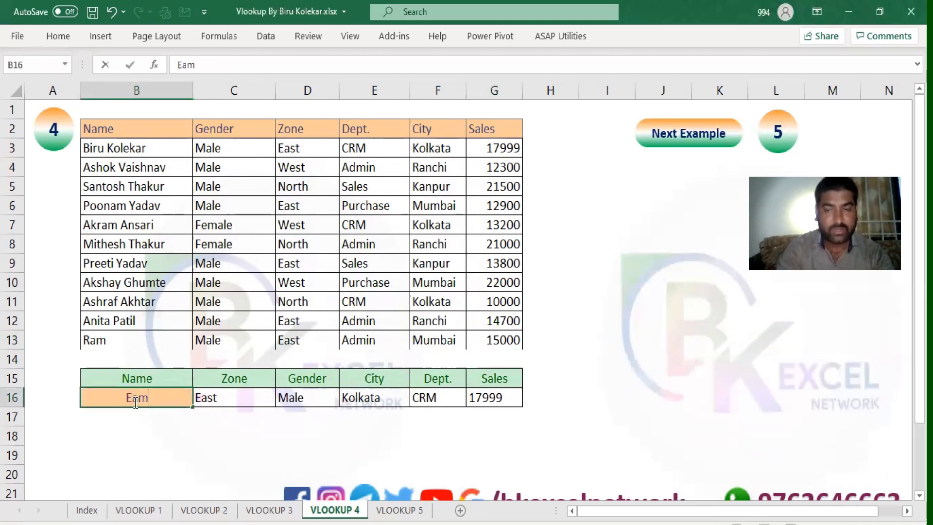
pyautogui.press('BackSpace')
pyautogui.press('BackSpace')
pyautogui.write('am')
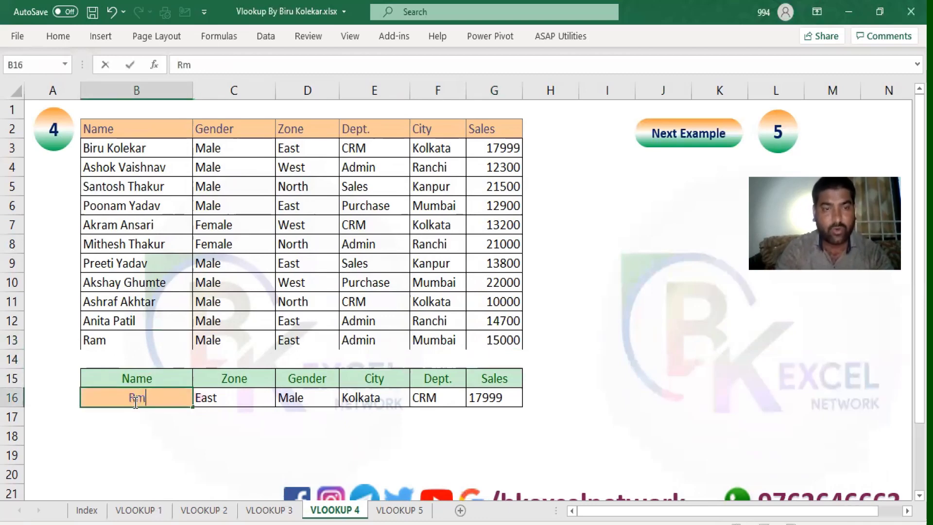
pyautogui.press('BackSpace')
pyautogui.press('BackSpace')
pyautogui.write('am')
pyautogui.press('Return')
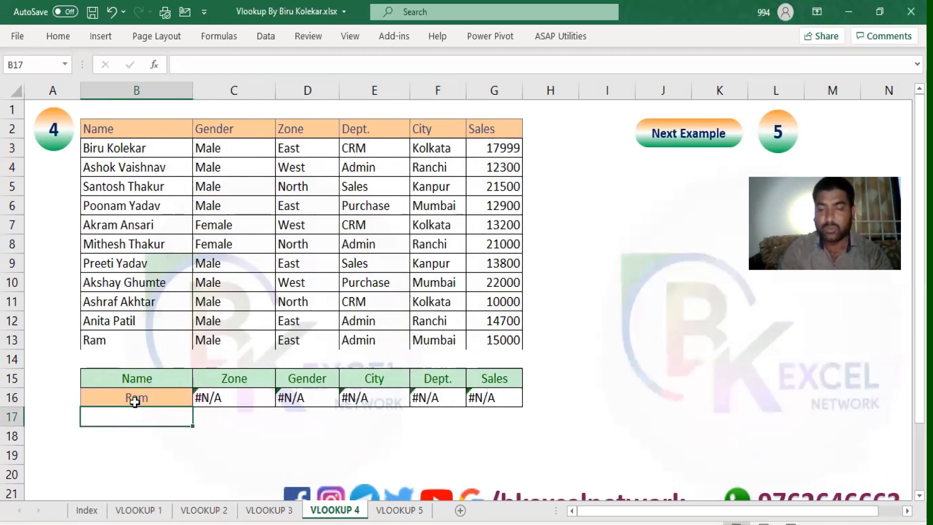
pyautogui.click(134, 401)
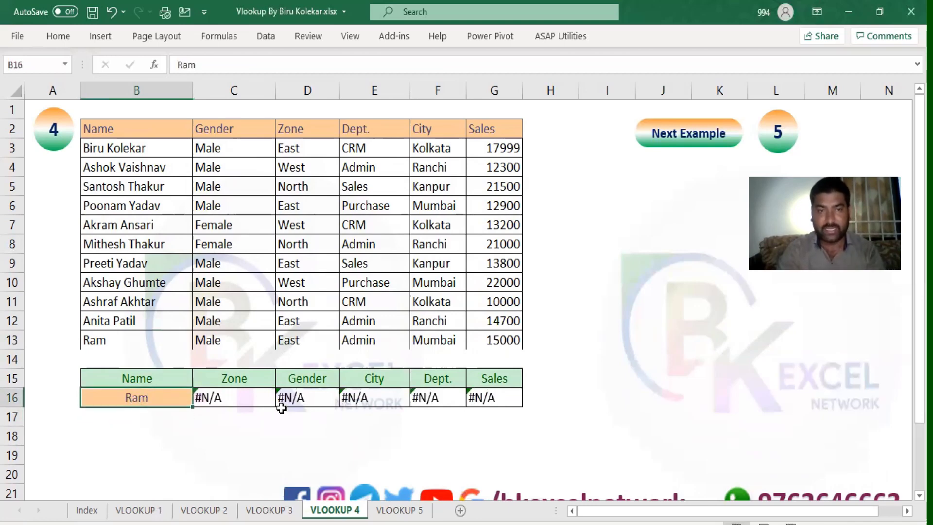
# Open the VLOOKUP 5 example and insert a blank row at row 13, between the data and the lookup block.
pyautogui.click(675, 145)
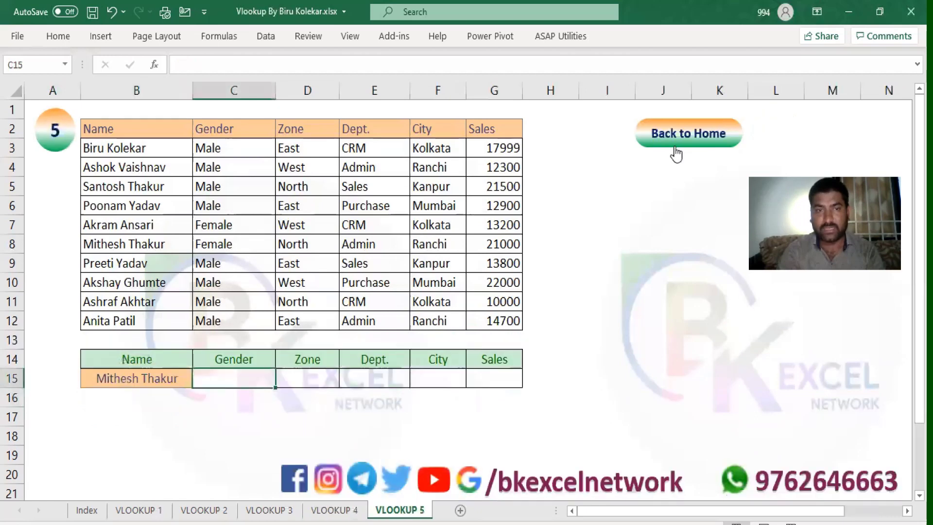
pyautogui.click(104, 333)
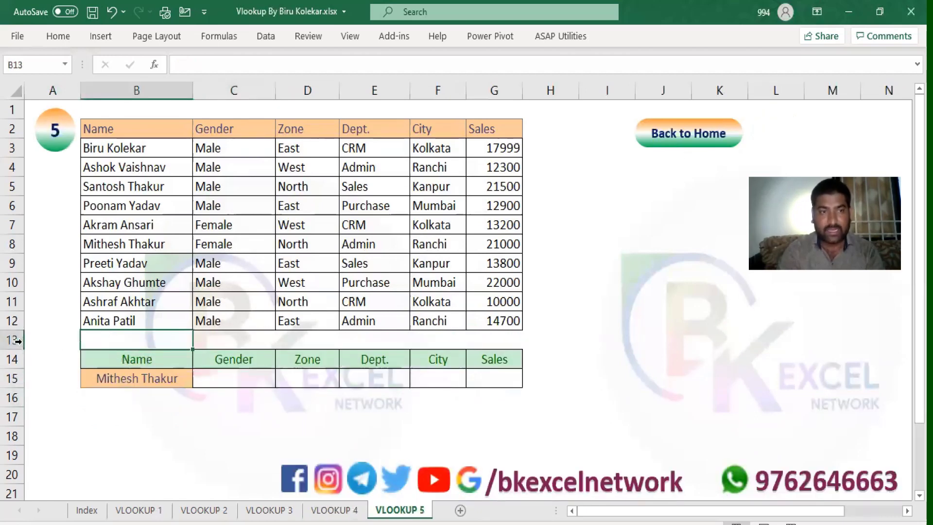
pyautogui.click(12, 340)
pyautogui.rightClick(16, 344)
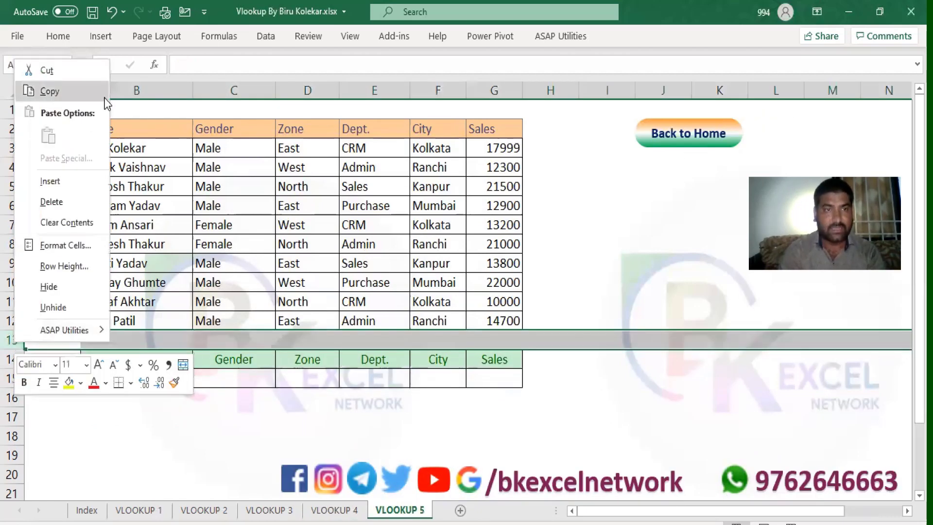
pyautogui.click(74, 180)
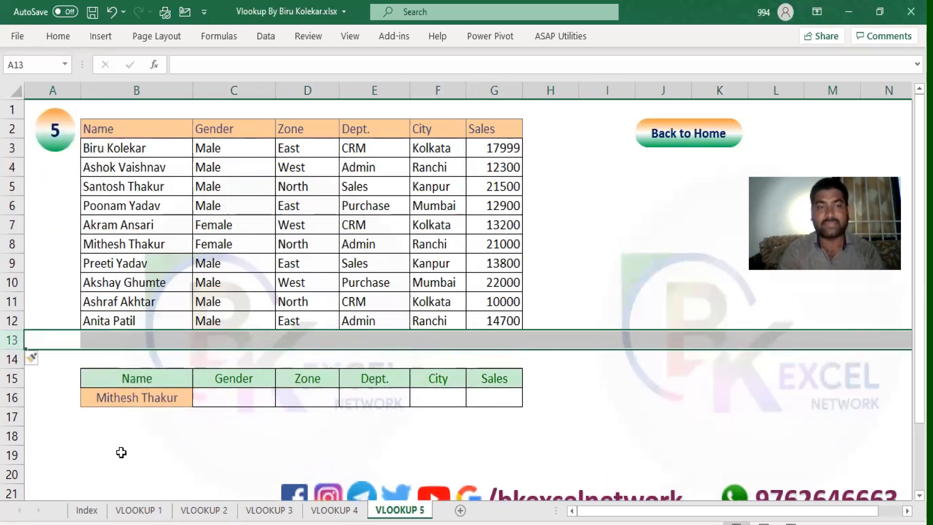
# Delete the empty row 18 below the lookup block.
pyautogui.click(11, 436)
pyautogui.rightClick(11, 436)
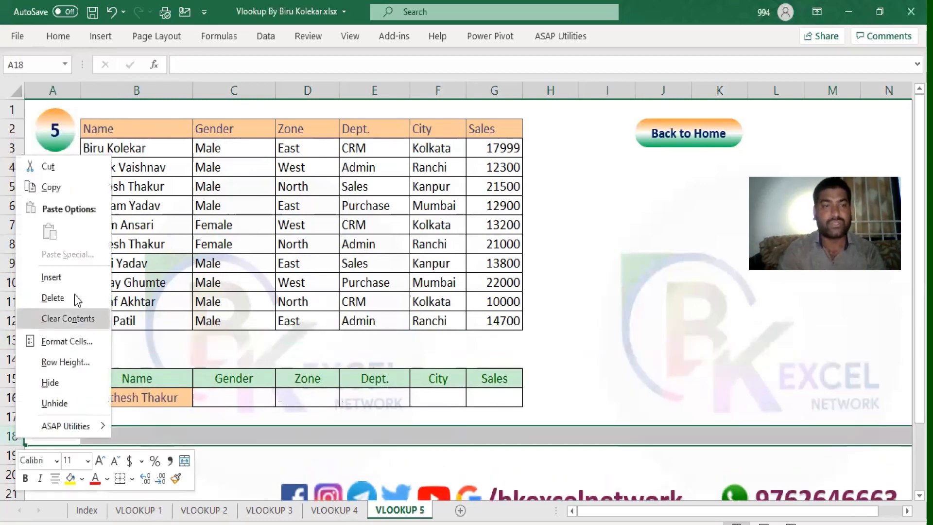
pyautogui.click(69, 304)
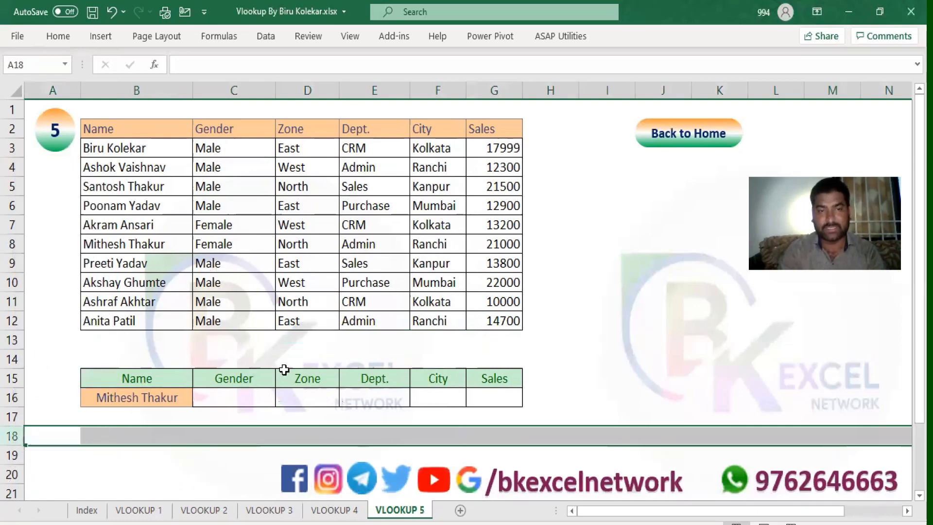
# Replace the lookup name in B16 with the full name from the first data record.
pyautogui.click(208, 362)
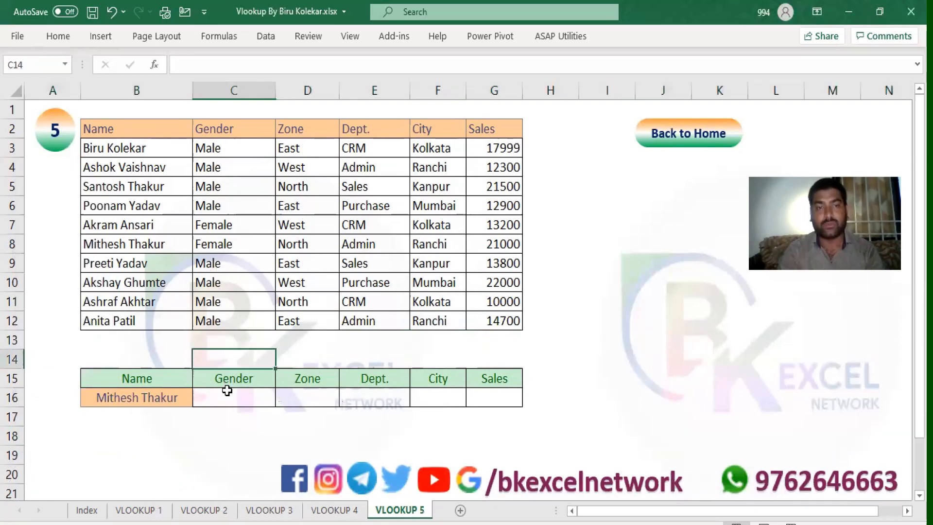
pyautogui.click(214, 389)
pyautogui.click(173, 395)
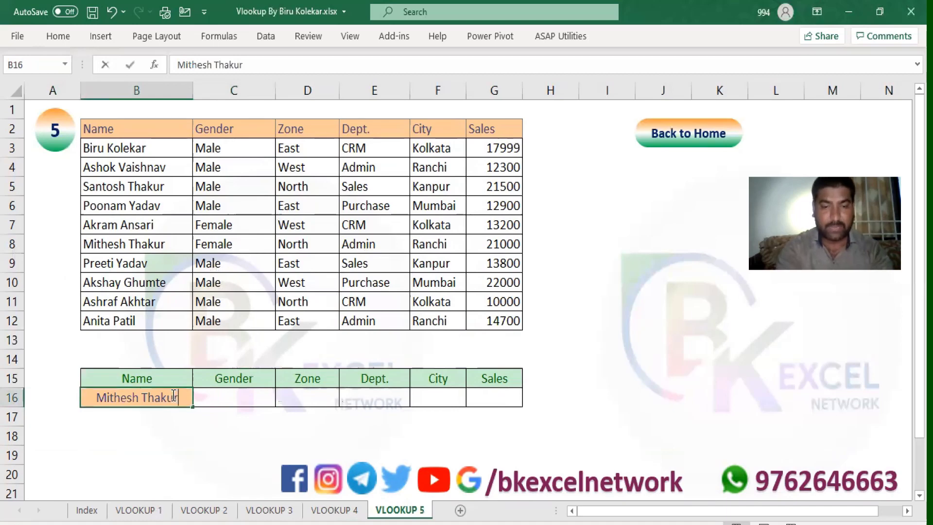
pyautogui.write('Biru Kolekar')
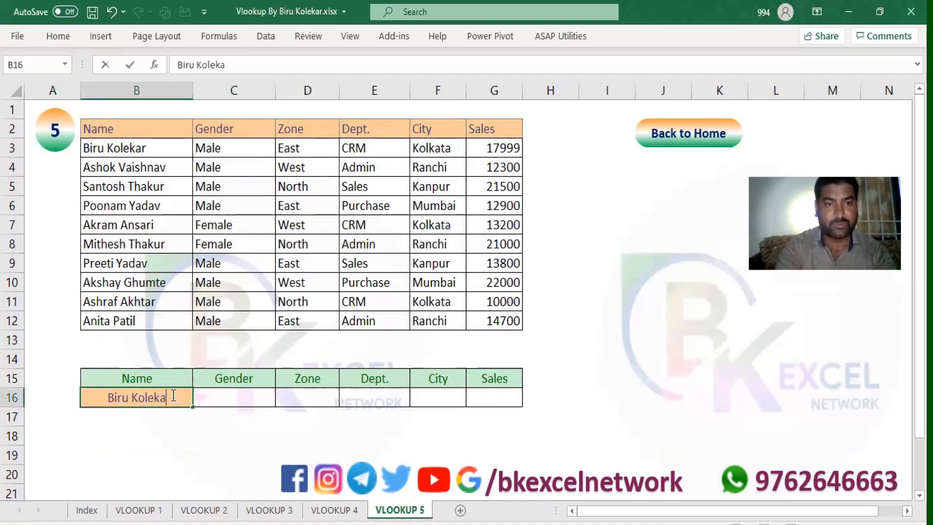
pyautogui.press('Return')
pyautogui.press('Up')
pyautogui.press('Right')
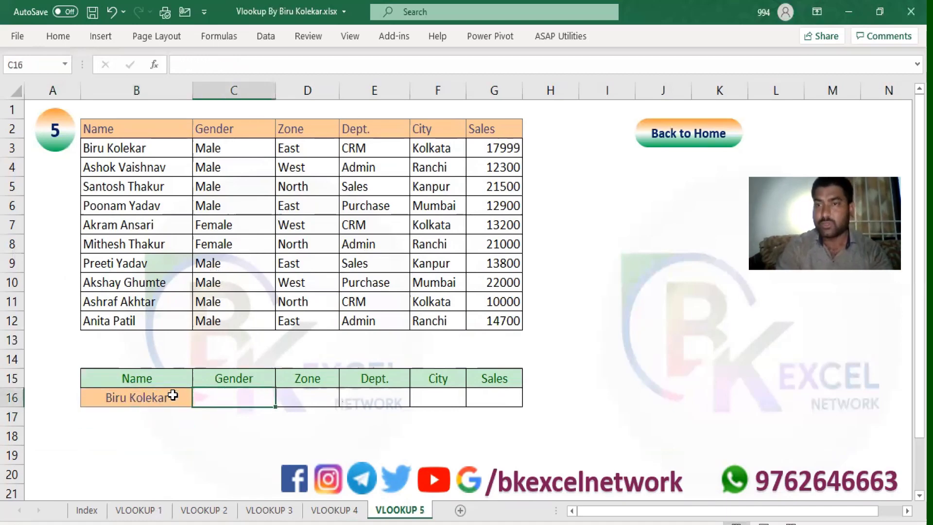
# Convert the data range B2:G12 into a table with headers.
pyautogui.click(98, 135)
pyautogui.hotkey('ctrl', 'shift', 'Right')
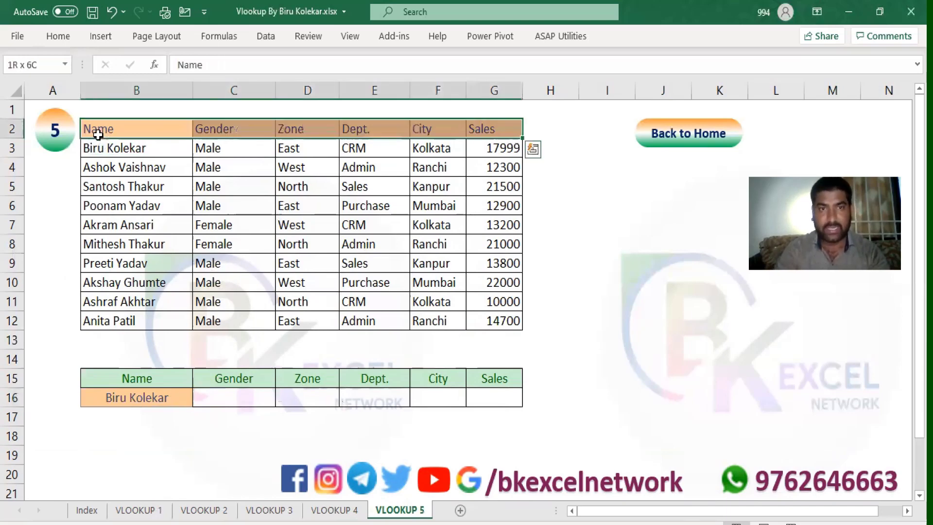
pyautogui.hotkey('ctrl', 'shift', 'Down')
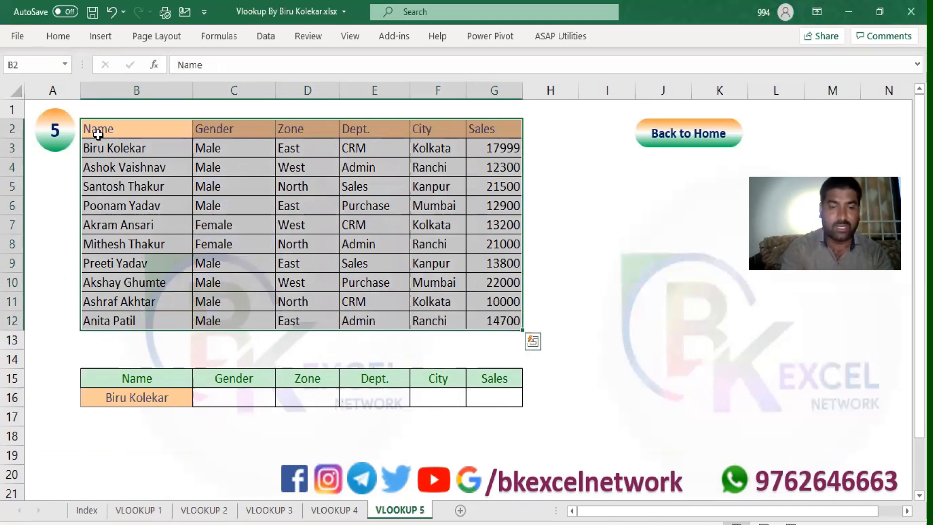
pyautogui.hotkey('ctrl', 't')
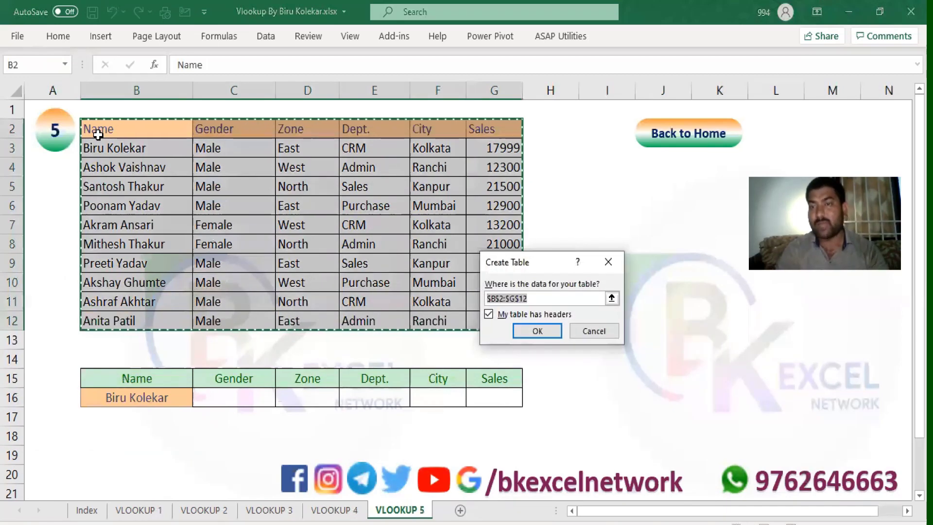
pyautogui.click(545, 330)
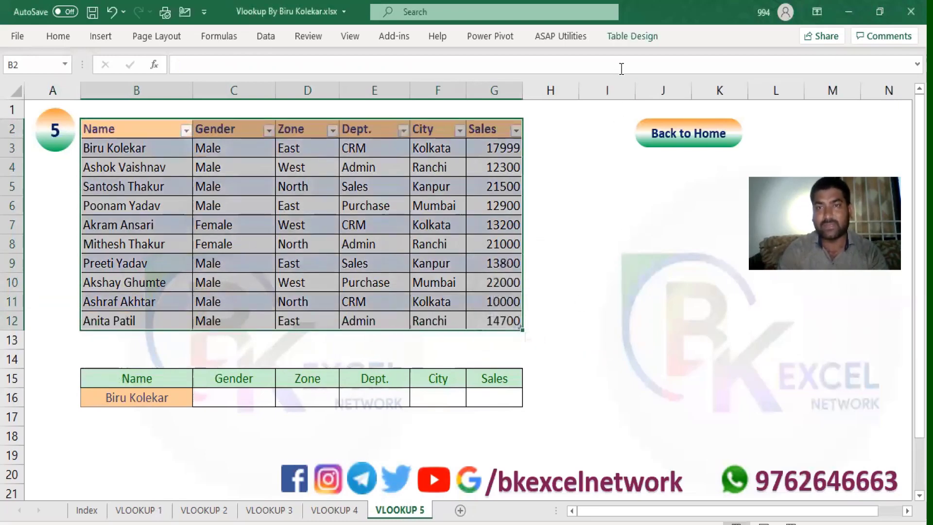
# Rename the new table as SalesData.
pyautogui.click(626, 37)
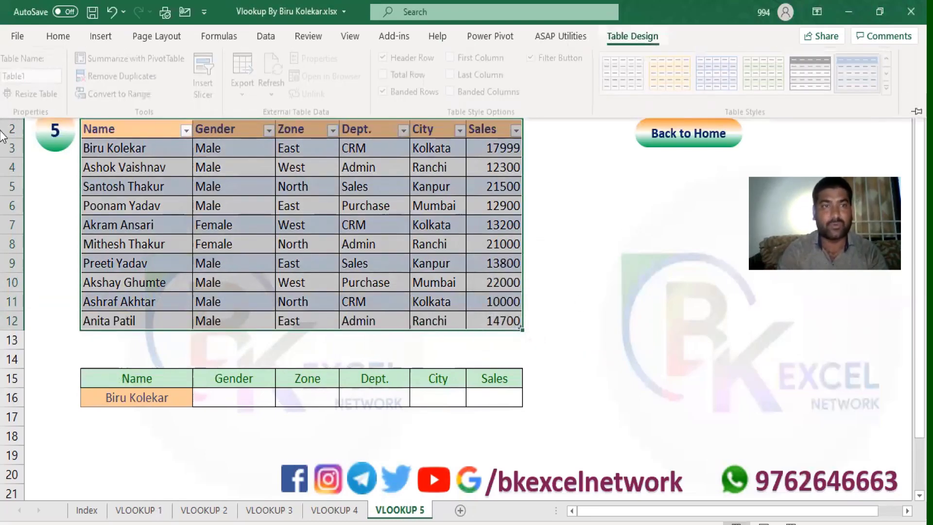
pyautogui.click(39, 76)
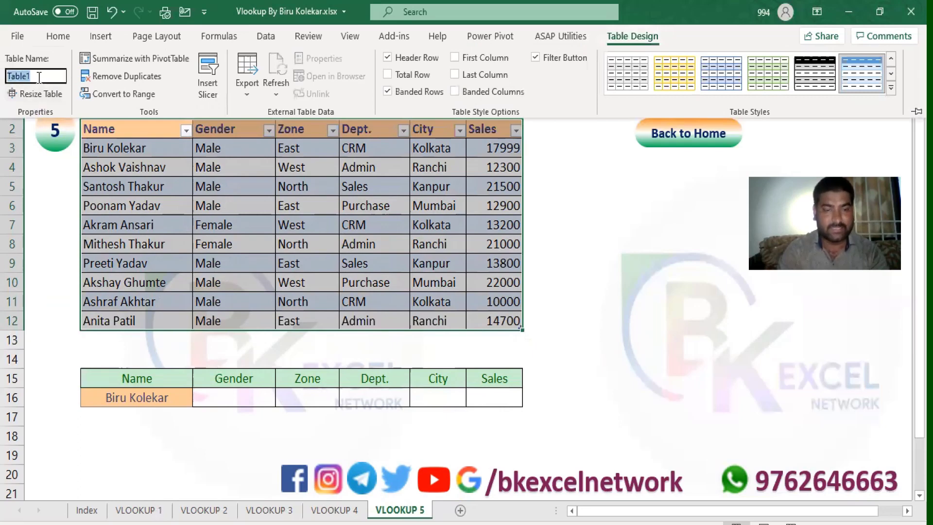
pyautogui.write('S')
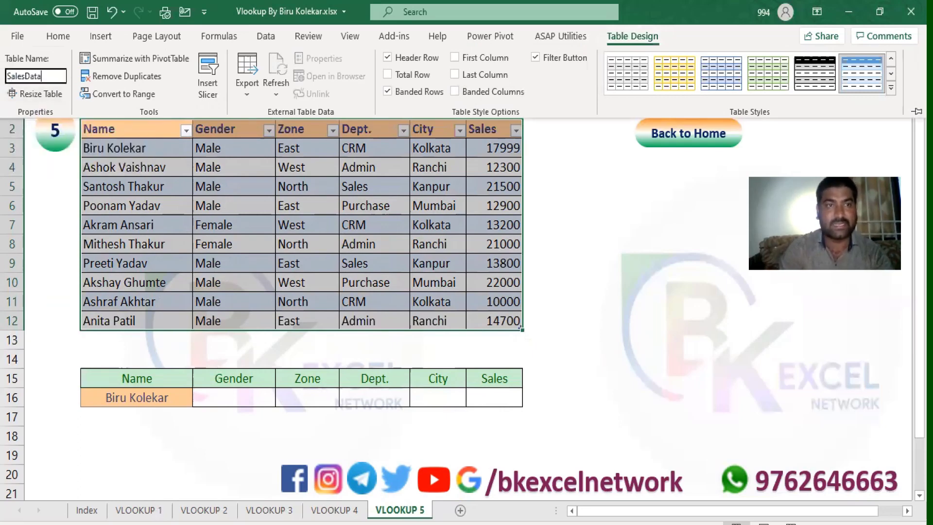
pyautogui.press('Return')
# Start a VLOOKUP formula in C16 with $B$16 as the lookup value and SalesData as the table array.
pyautogui.click(217, 397)
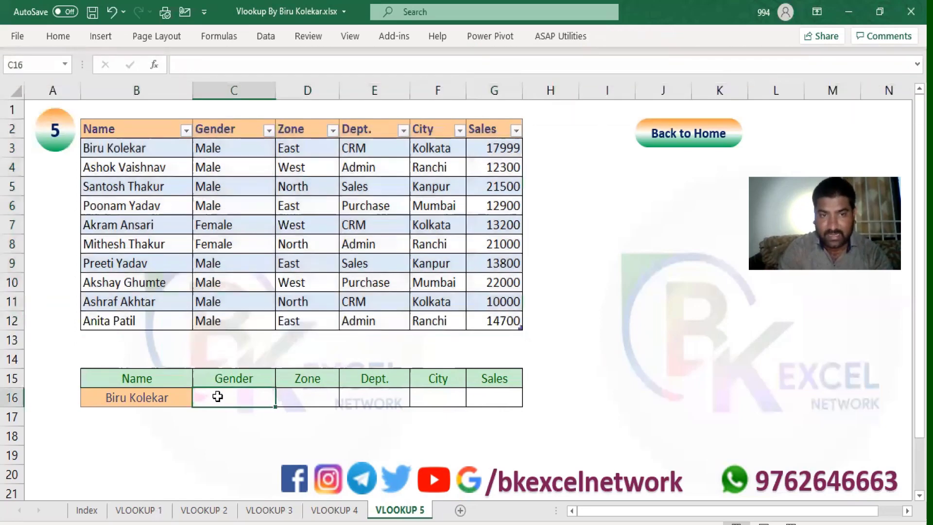
pyautogui.write('=vl')
pyautogui.press('Tab')
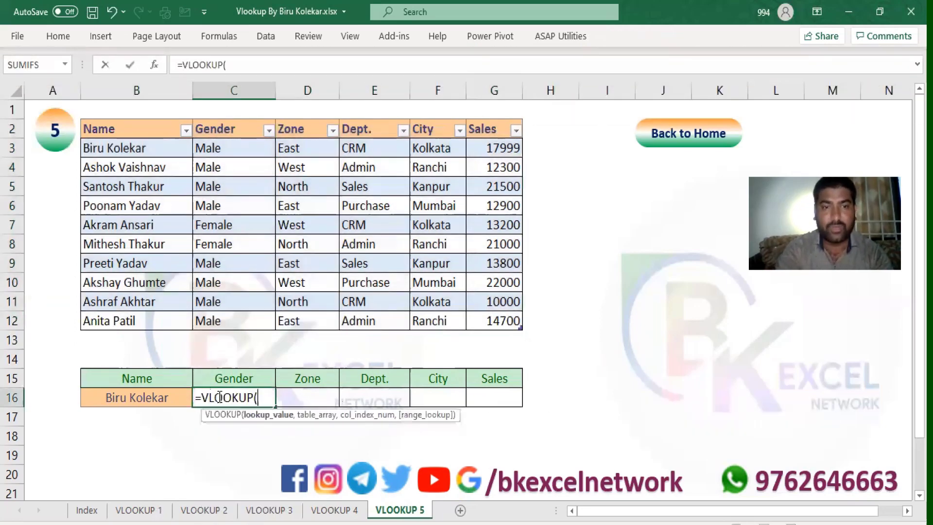
pyautogui.press('Left')
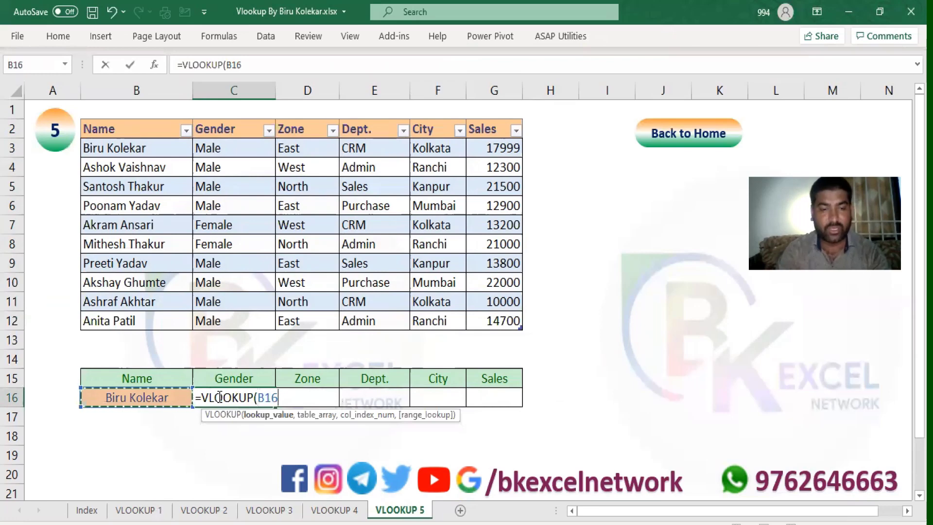
pyautogui.press('F4')
pyautogui.write(',')
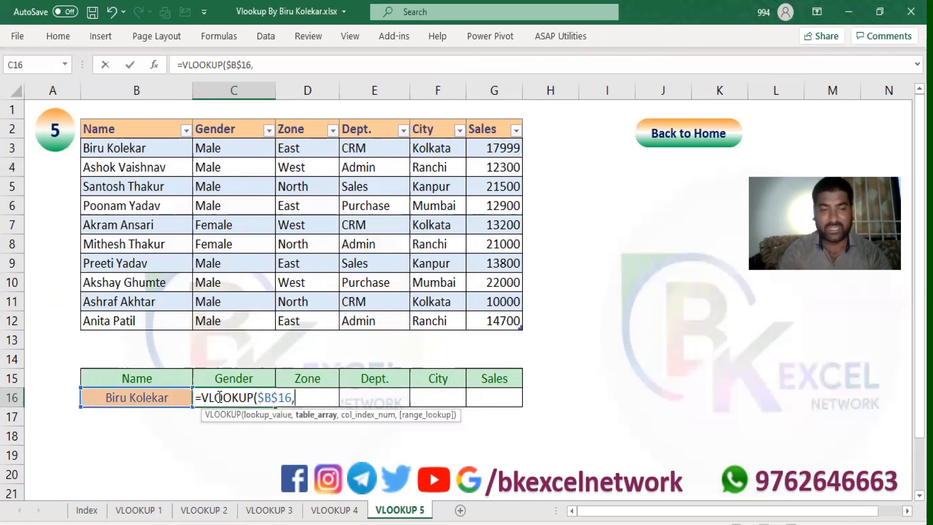
pyautogui.write('Sal')
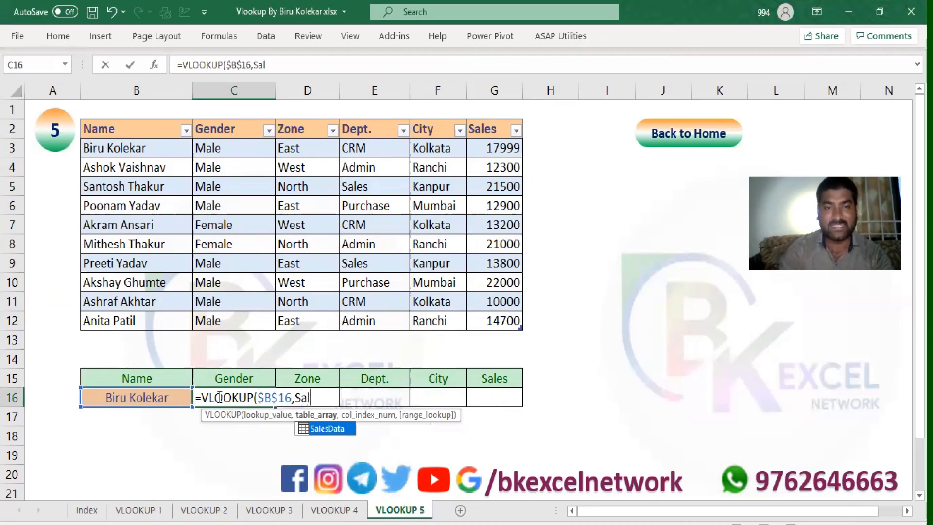
pyautogui.press('Tab')
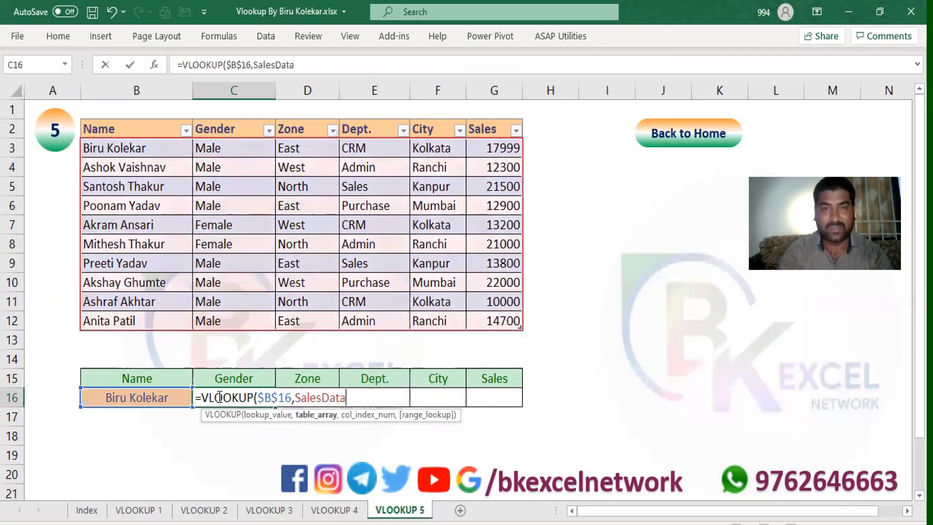
pyautogui.write(',')
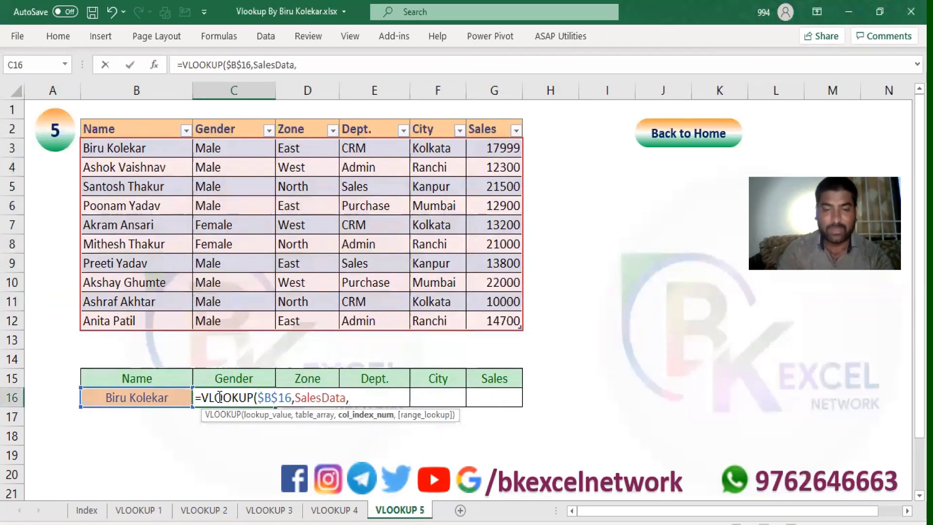
# Add MATCH(C15,SalesData[#Headers],0) as the column index of the VLOOKUP in C16.
pyautogui.write('match(')
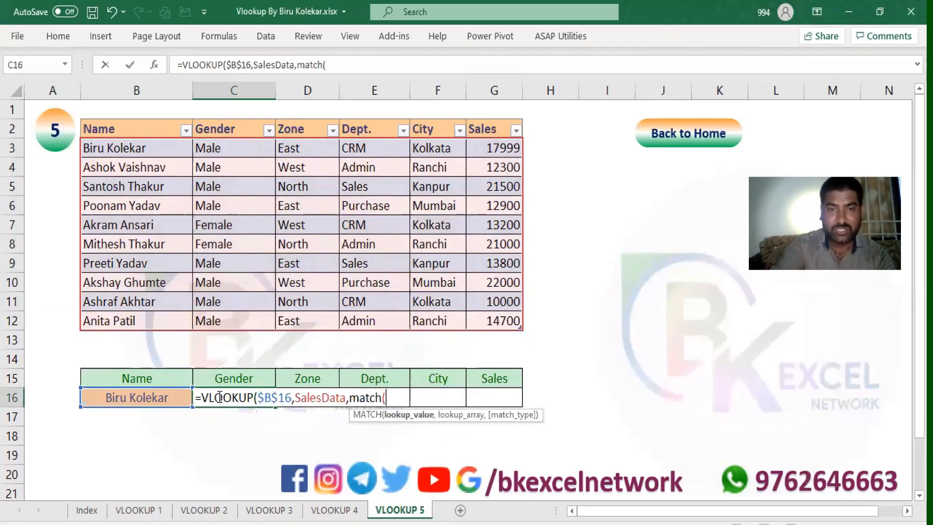
pyautogui.press('Up')
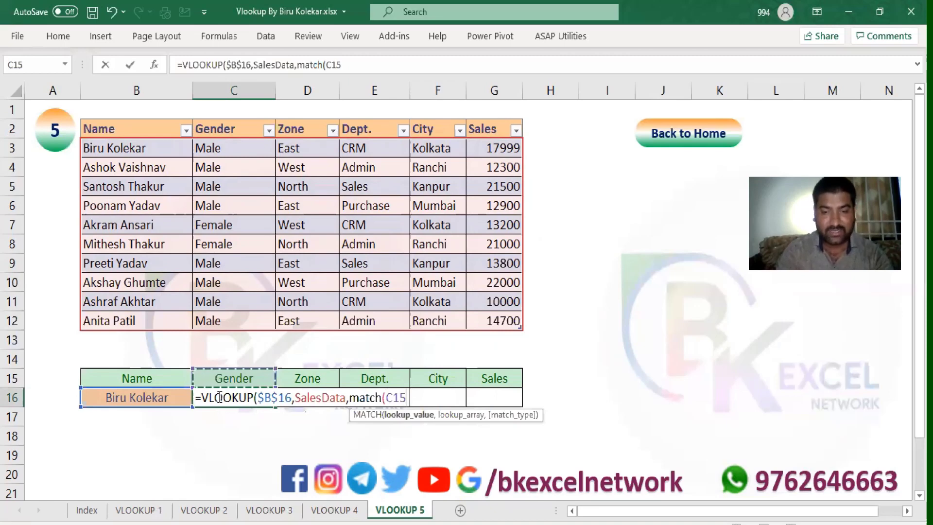
pyautogui.write(',')
pyautogui.press('Up')
pyautogui.press('Up')
pyautogui.press('Up')
pyautogui.press('Up')
pyautogui.press('Up')
pyautogui.press('Up')
pyautogui.press('Up')
pyautogui.press('Up')
pyautogui.press('Up')
pyautogui.press('Up')
pyautogui.press('Up')
pyautogui.press('Up')
pyautogui.press('Up')
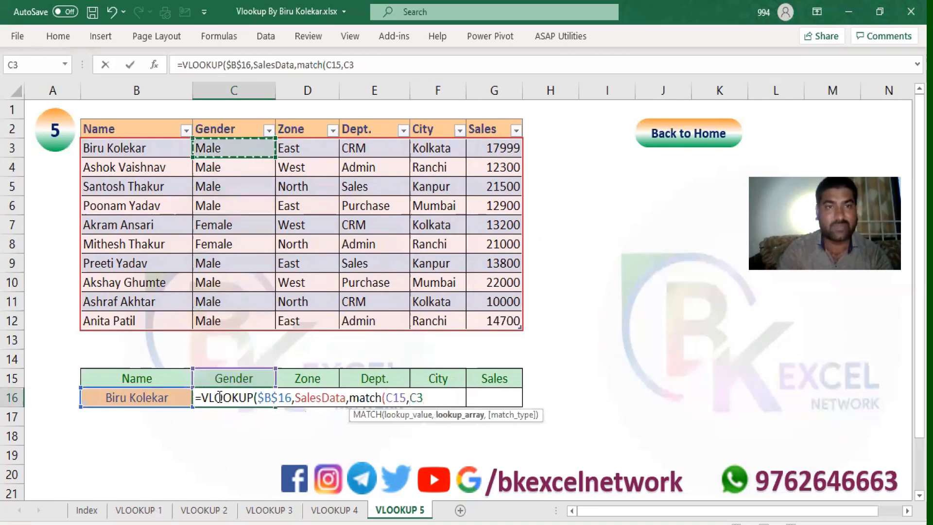
pyautogui.press('Left')
pyautogui.press('Up')
pyautogui.hotkey('shift', 'Right')
pyautogui.hotkey('shift', 'Right')
pyautogui.hotkey('shift', 'Right')
pyautogui.hotkey('shift', 'Right')
pyautogui.hotkey('shift', 'Right')
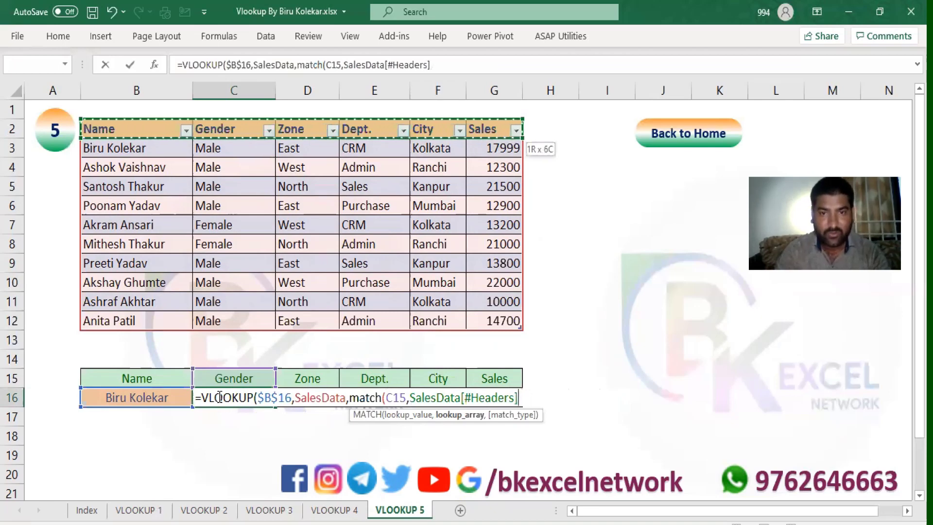
pyautogui.write(',0')
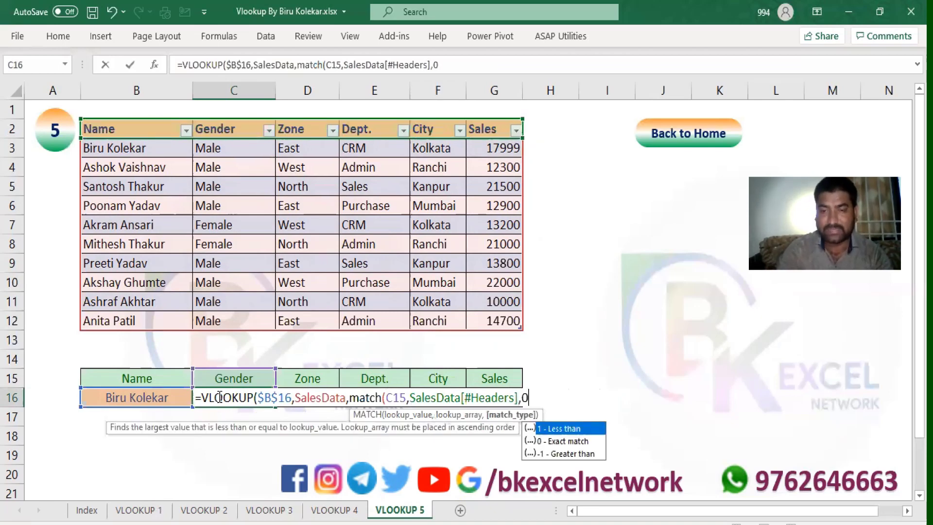
pyautogui.write(')')
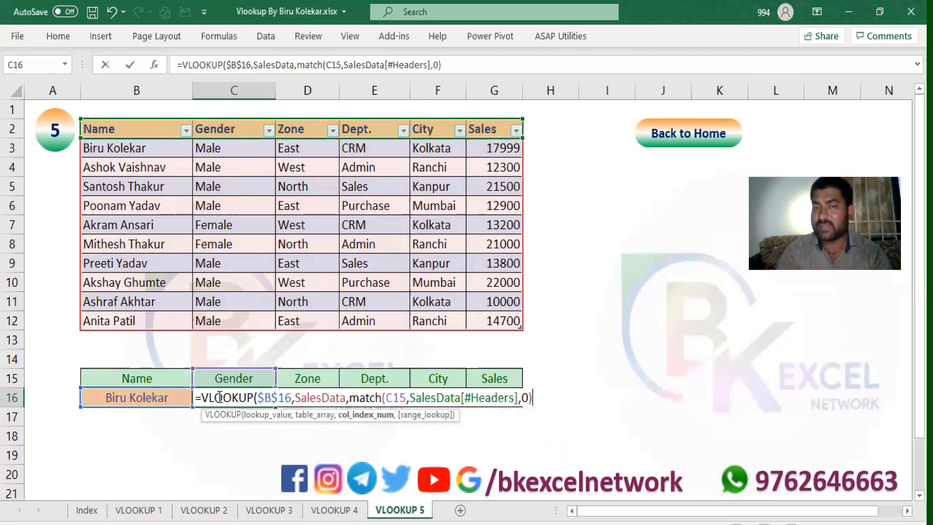
# Complete the C16 formula with FALSE for an exact match and enter it.
pyautogui.write(',')
pyautogui.press('Down')
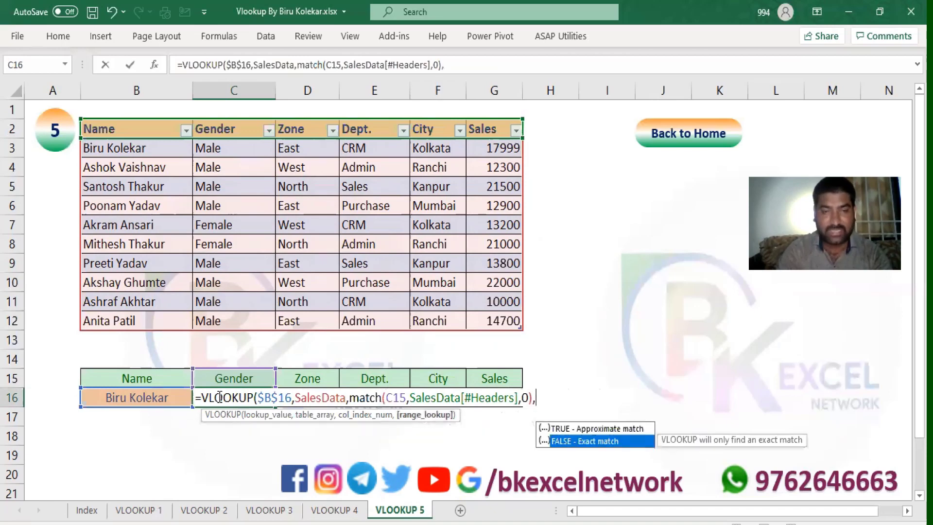
pyautogui.press('Tab')
pyautogui.write(')')
pyautogui.press('Return')
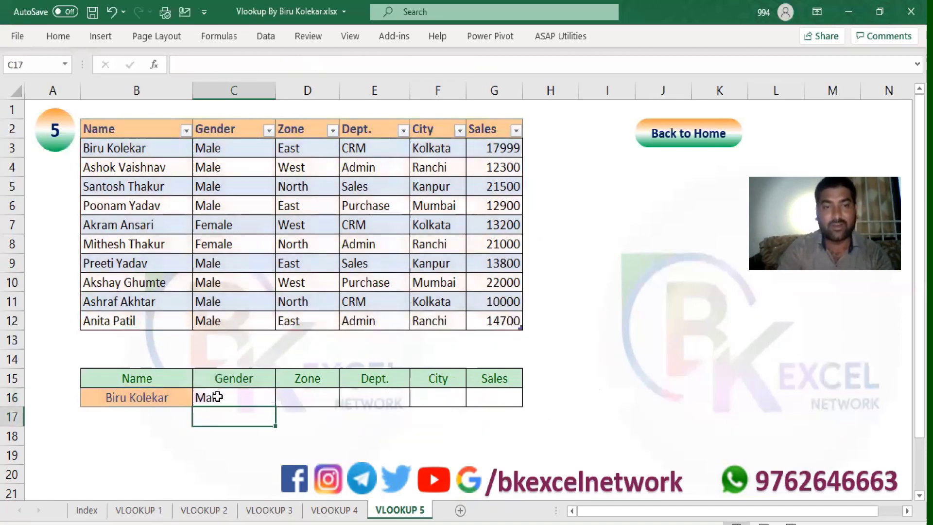
# Fill the C16 lookup formula across to G16, and select the empty cell B13 directly under the table.
pyautogui.click(217, 397)
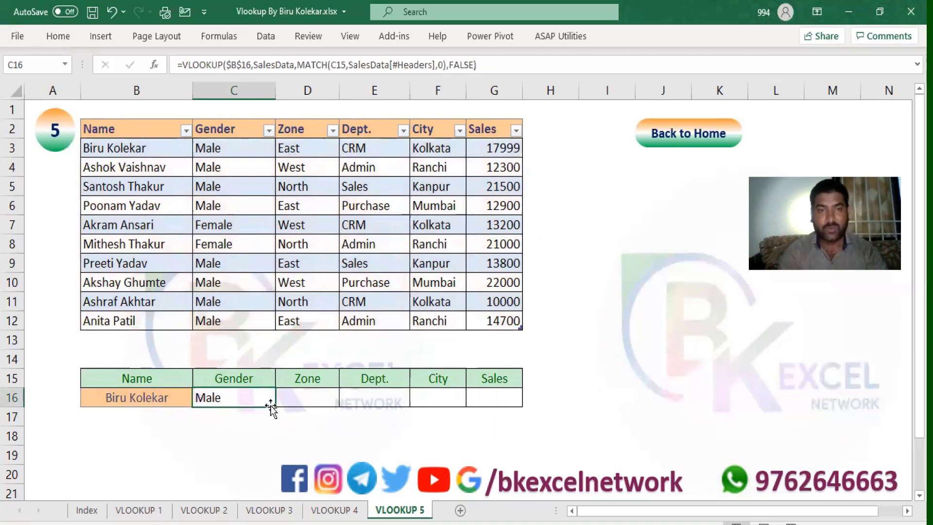
pyautogui.moveTo(276, 408); pyautogui.dragTo(506, 408)
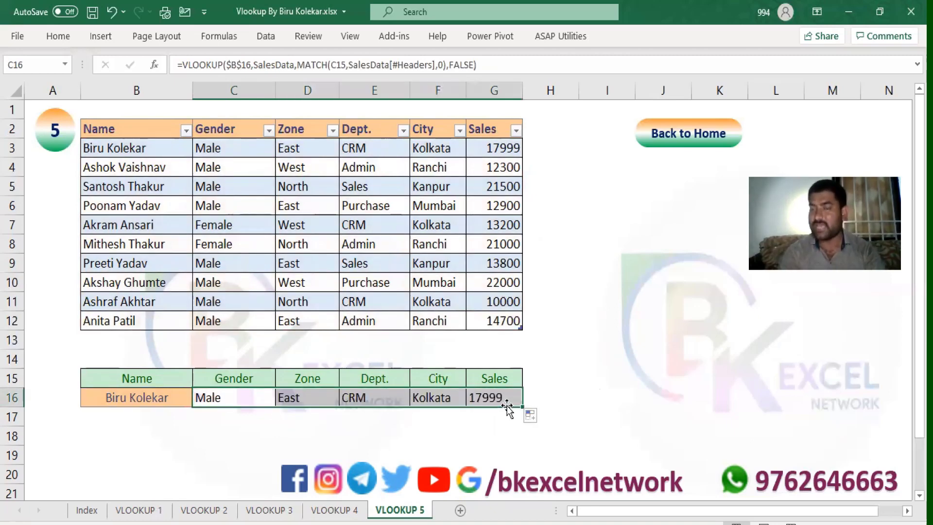
pyautogui.click(163, 398)
pyautogui.click(97, 336)
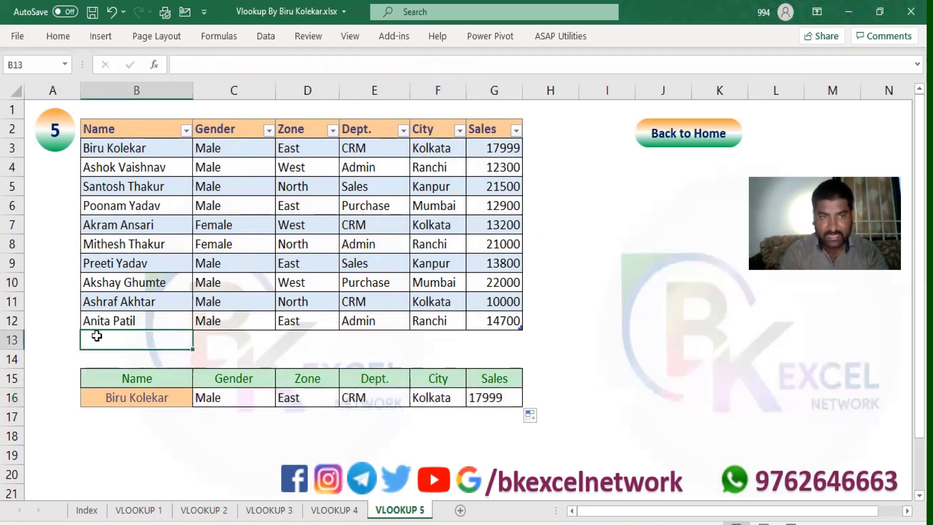
# Add a record in row 13 directly under the table: the person's first name, Male, East, Admin, Mumbai and sales of 15000.
pyautogui.write('Ram')
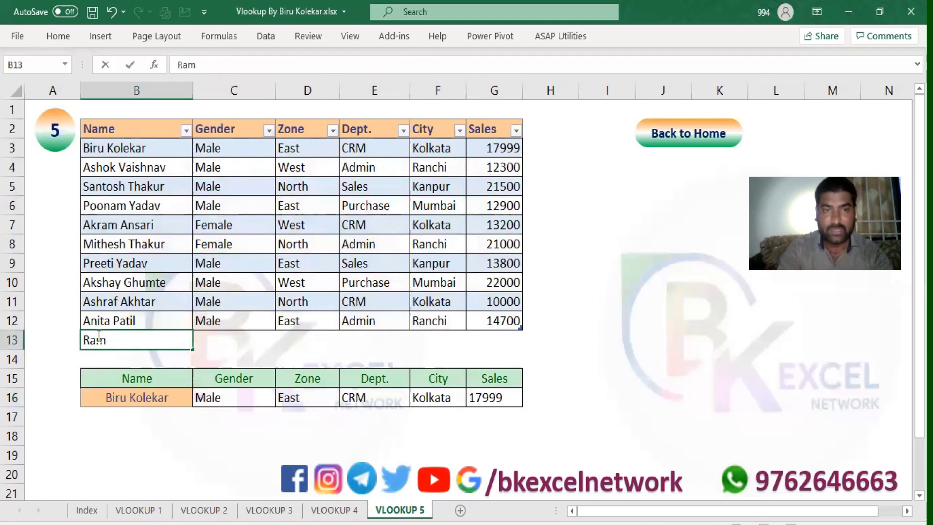
pyautogui.press('Tab')
pyautogui.write('Male')
pyautogui.press('Tab')
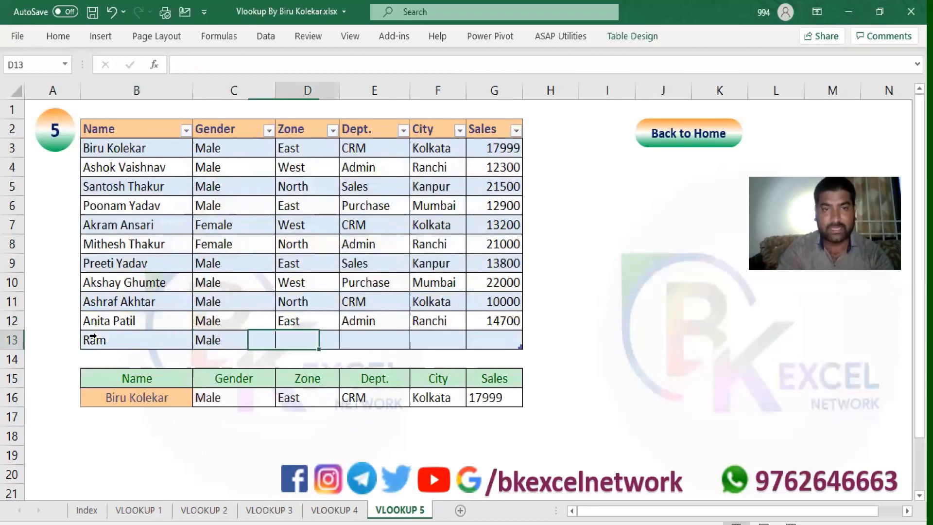
pyautogui.write('East')
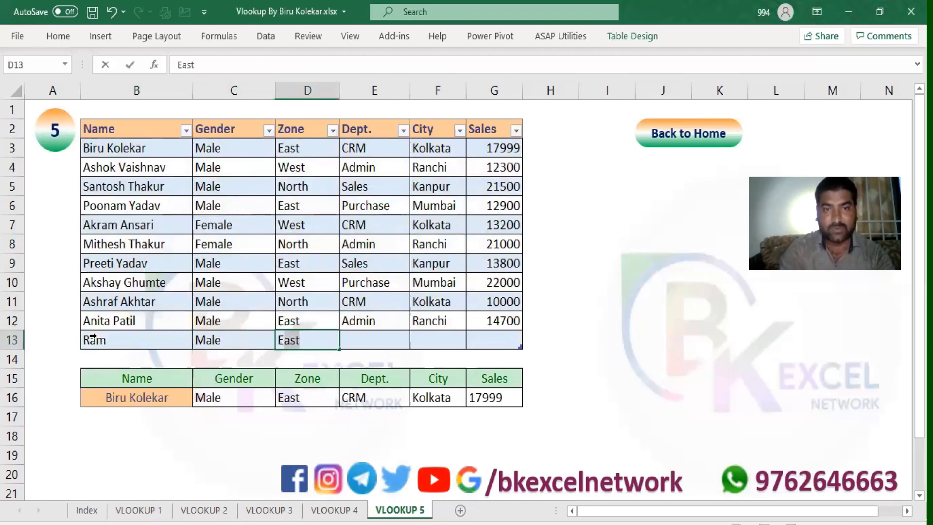
pyautogui.press('Tab')
pyautogui.write('Admin')
pyautogui.press('Tab')
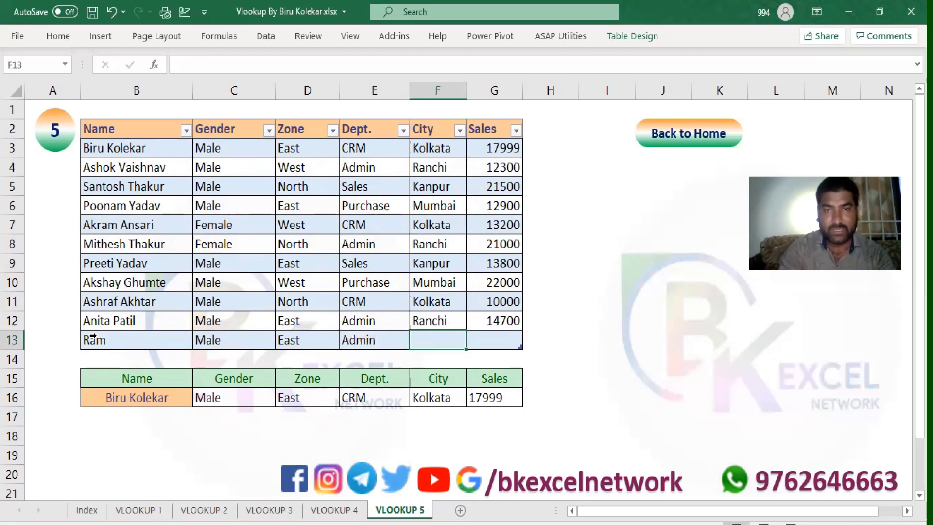
pyautogui.write('Mumbai')
pyautogui.press('Tab')
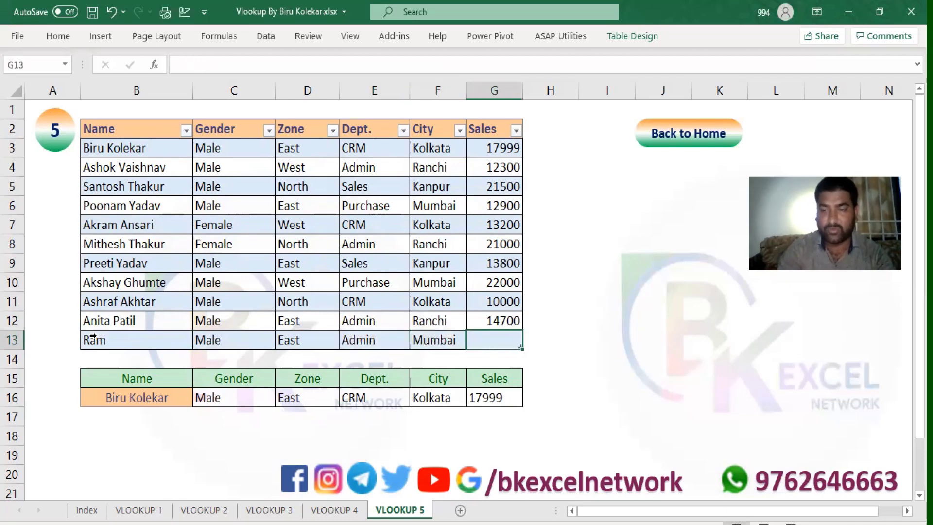
pyautogui.write('15000')
pyautogui.press('Return')
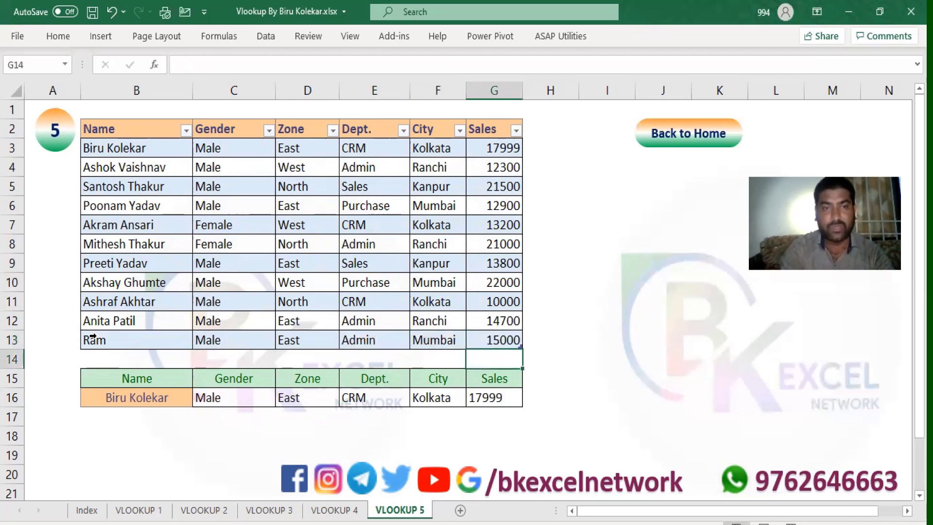
# Set the lookup name in B16 to the first name from the table's row 13, and reselect B16.
pyautogui.click(141, 399)
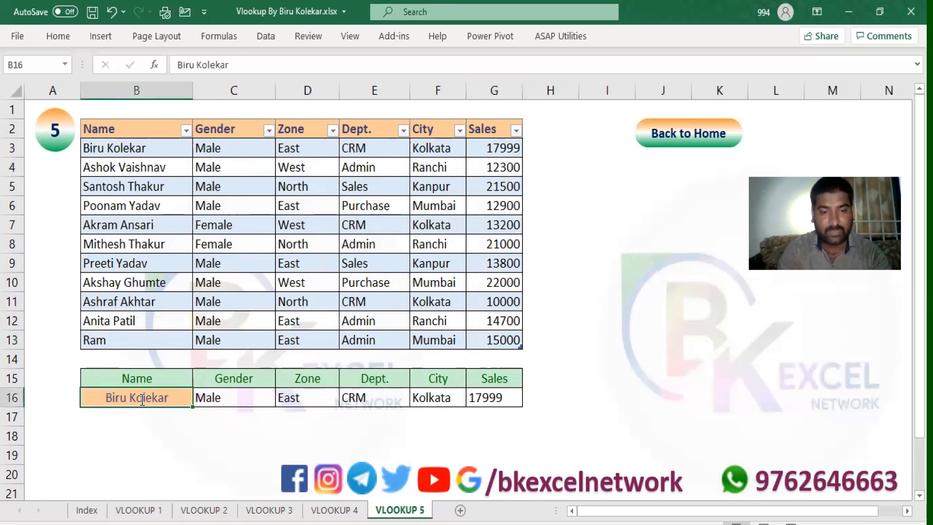
pyautogui.write('Ram')
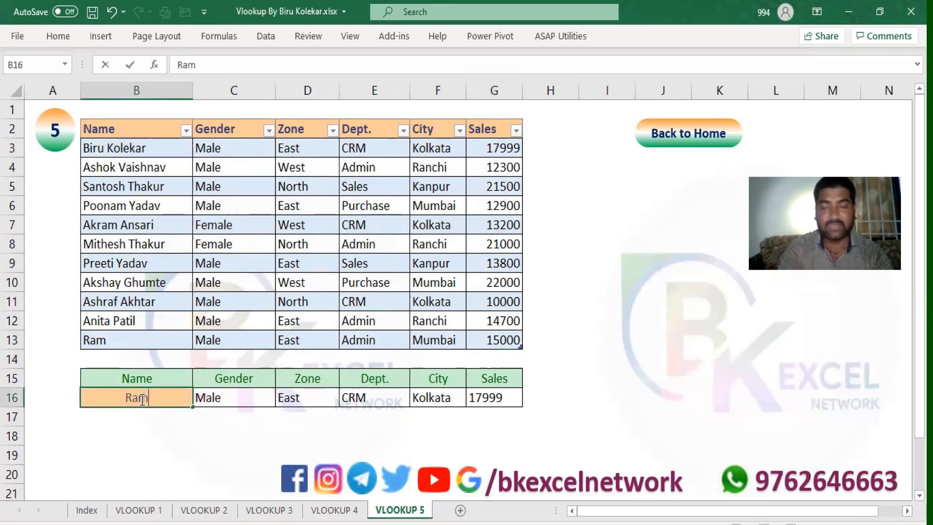
pyautogui.press('Return')
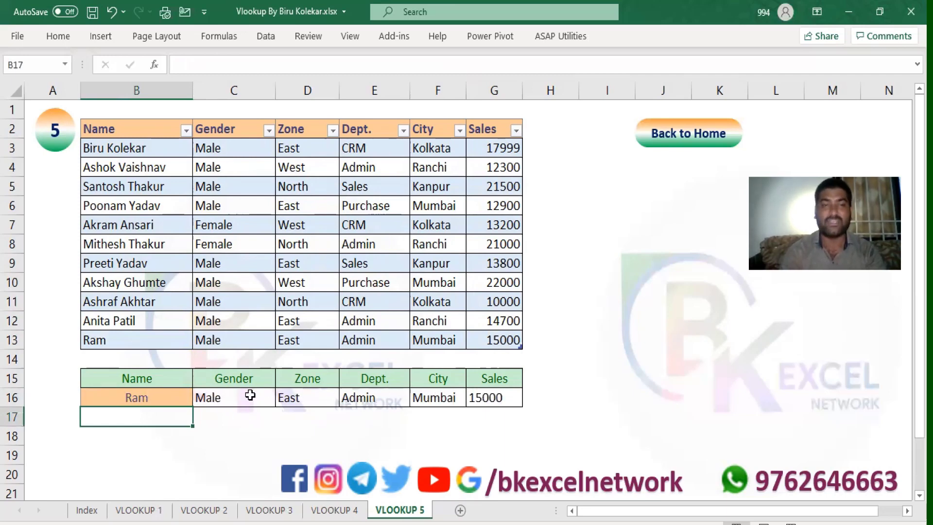
pyautogui.click(159, 397)
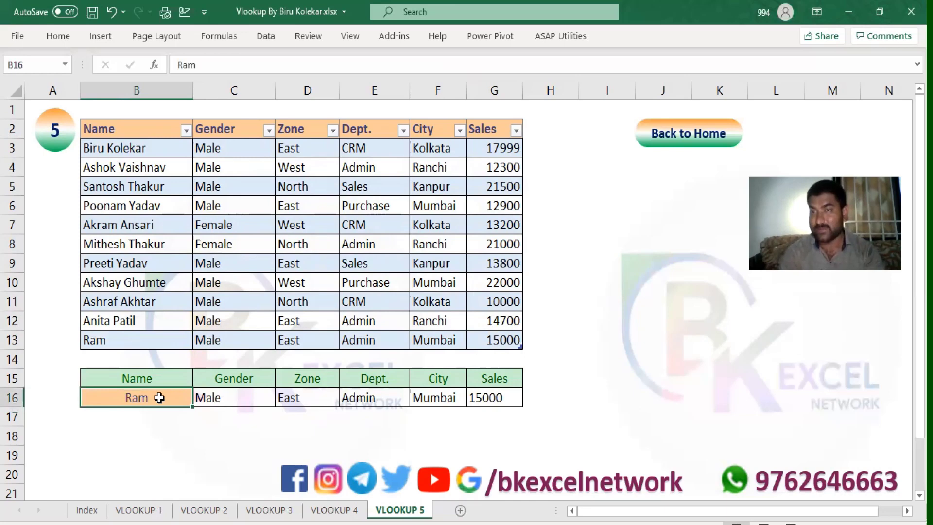